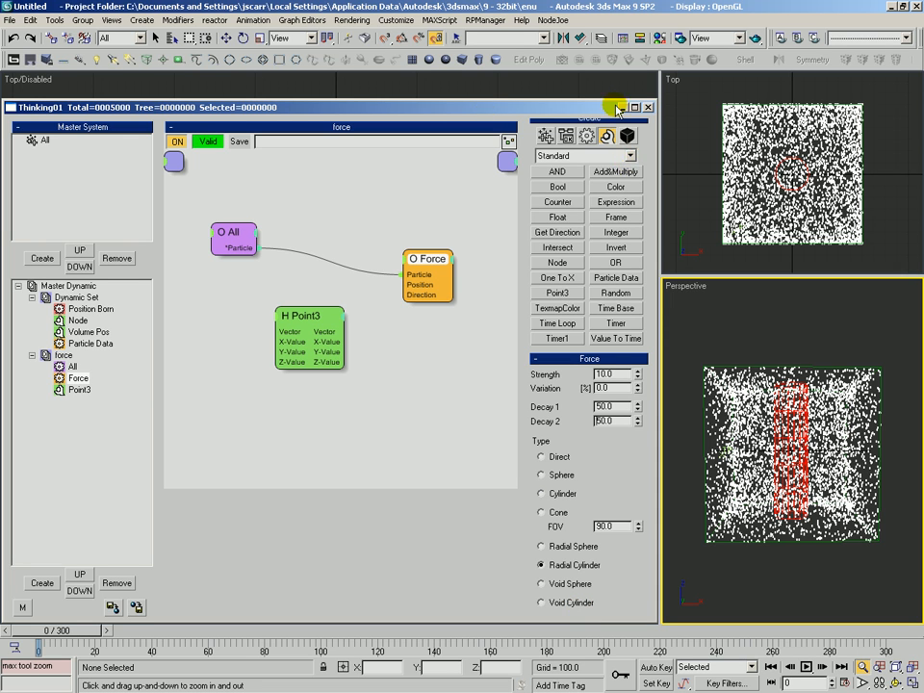
Step: Move the particle emitter box down in the Top view, clear of the cylinder, to about Y -123
left_click(650, 107)
right_click(372, 375)
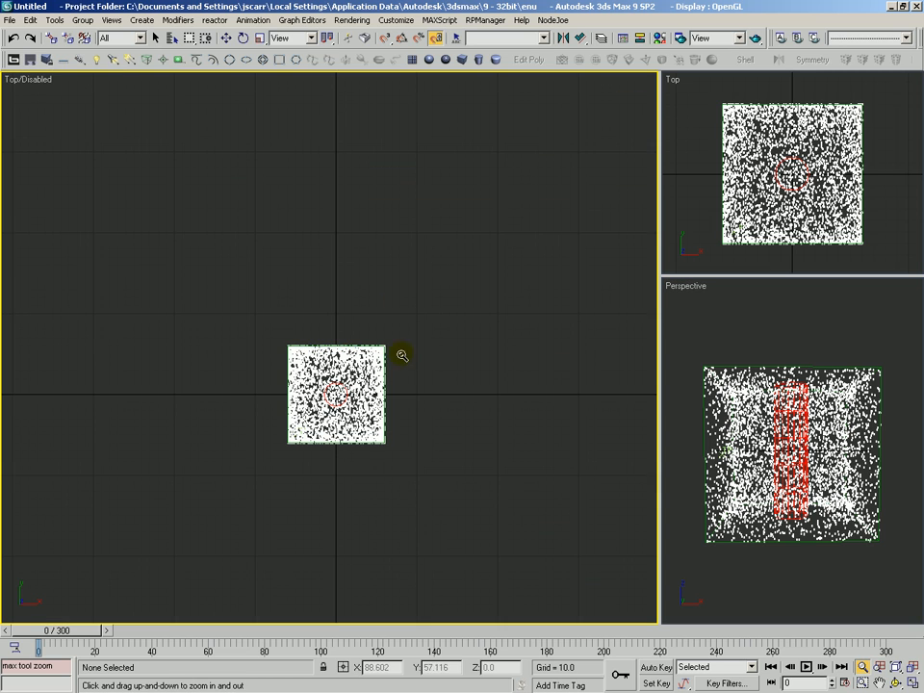
key("alt+z")
right_click(449, 294)
key("ctrl+shift+z")
key("f")
key("alt+z")
scroll(383, 324, "up", 4)
key("ctrl+r")
key("t")
key("alt+z")
left_click_drag(440, 341, 469, 363)
right_click(469, 363)
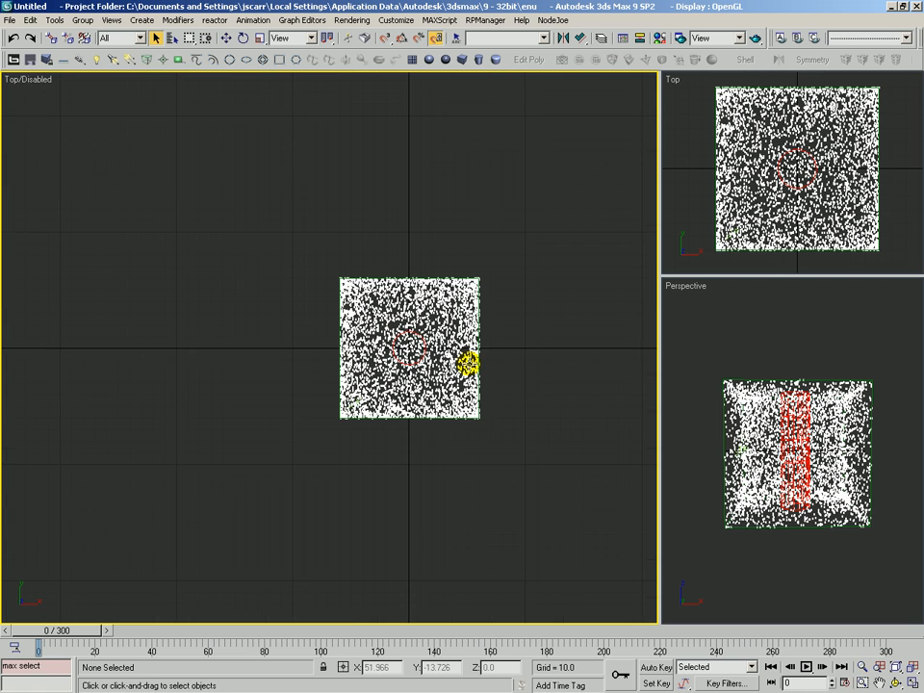
left_click(419, 351)
key("w")
left_click_drag(410, 325, 410, 456)
Step: Dismiss the Command Panel and reopen the Thinking01 particle network
key("3")
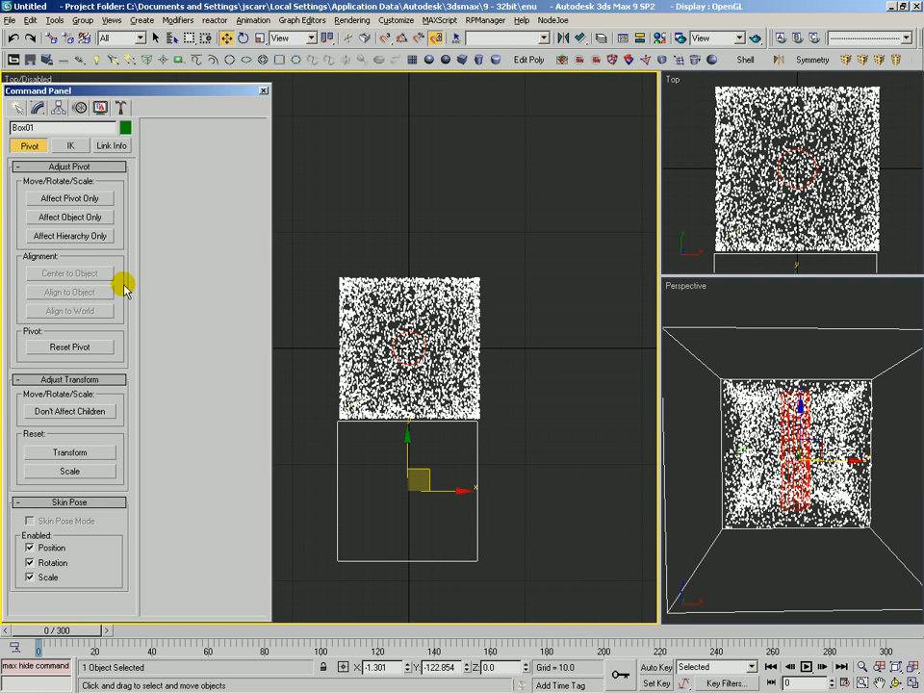
key("3")
key("4")
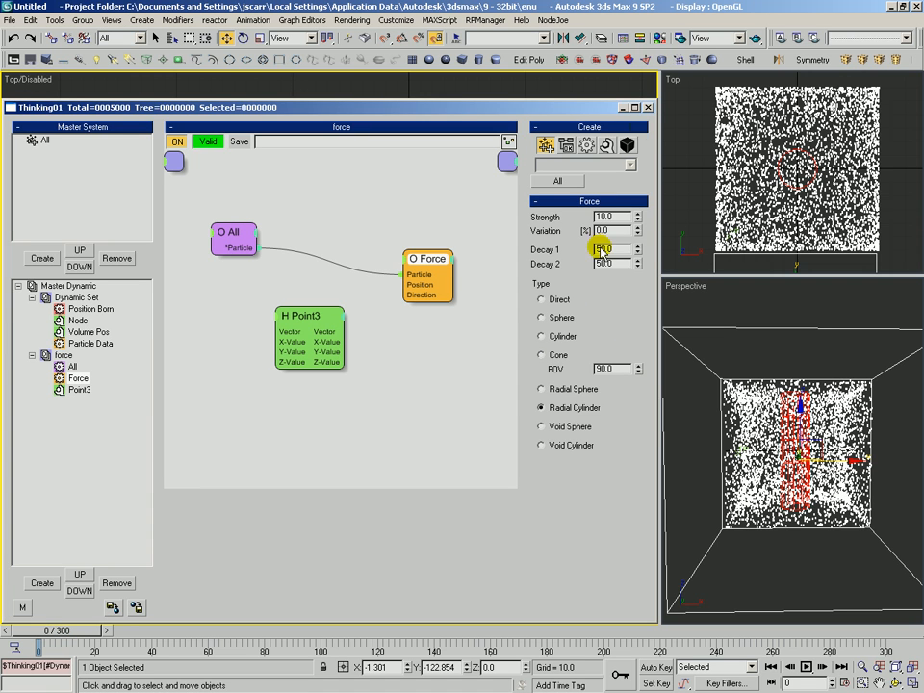
Step: Flatten the emitter box along Y to a thin slab and move it to about Y -107
key("alt+z")
left_click_drag(783, 155, 724, 245)
left_click_drag(804, 214, 786, 353)
key("r")
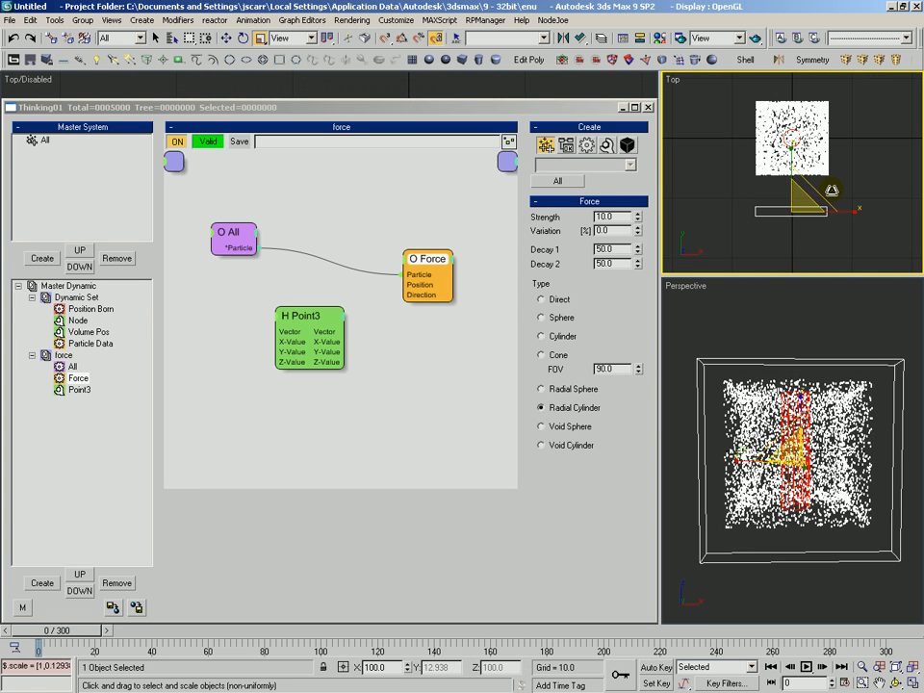
left_click_drag(790, 154, 798, 242)
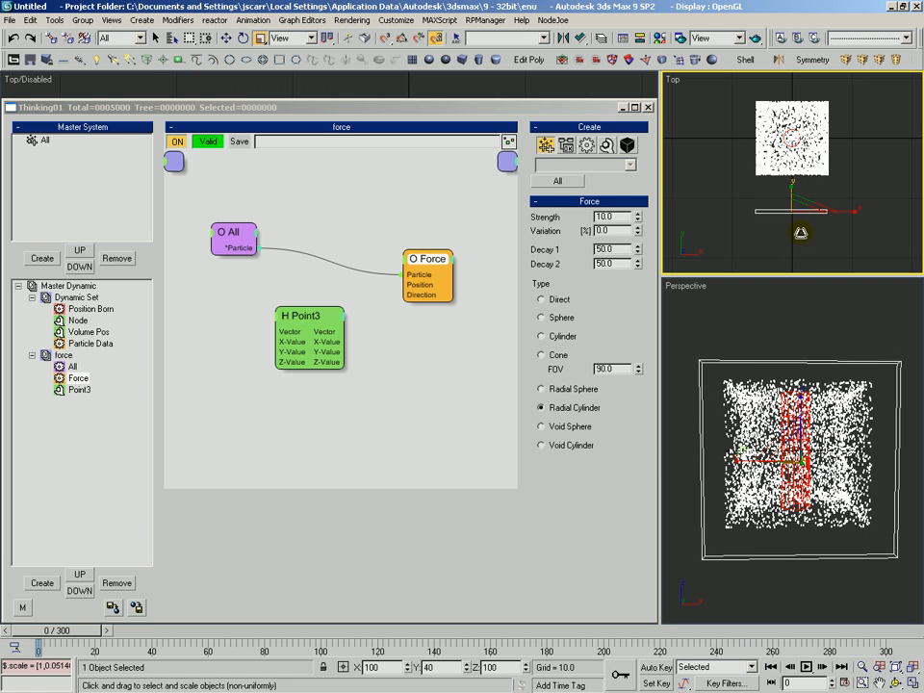
key("w")
left_click_drag(811, 192, 811, 177)
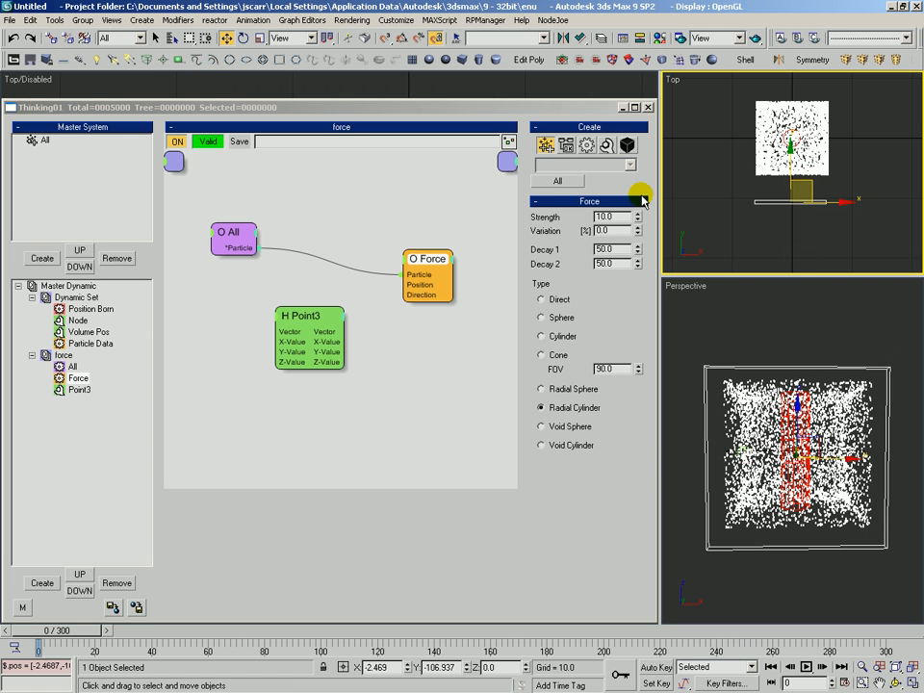
Step: Open the Position Born operator, refresh the particles at frame 0 and shift the Dynamic Set nodes upward
left_click(90, 309)
left_click(43, 635)
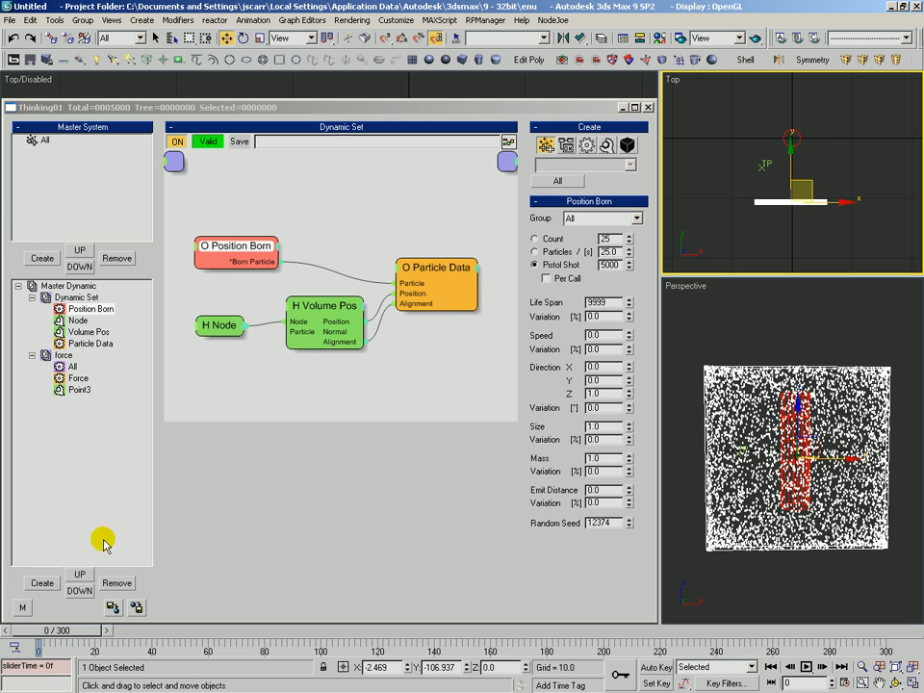
middle_click_drag(247, 278, 242, 249)
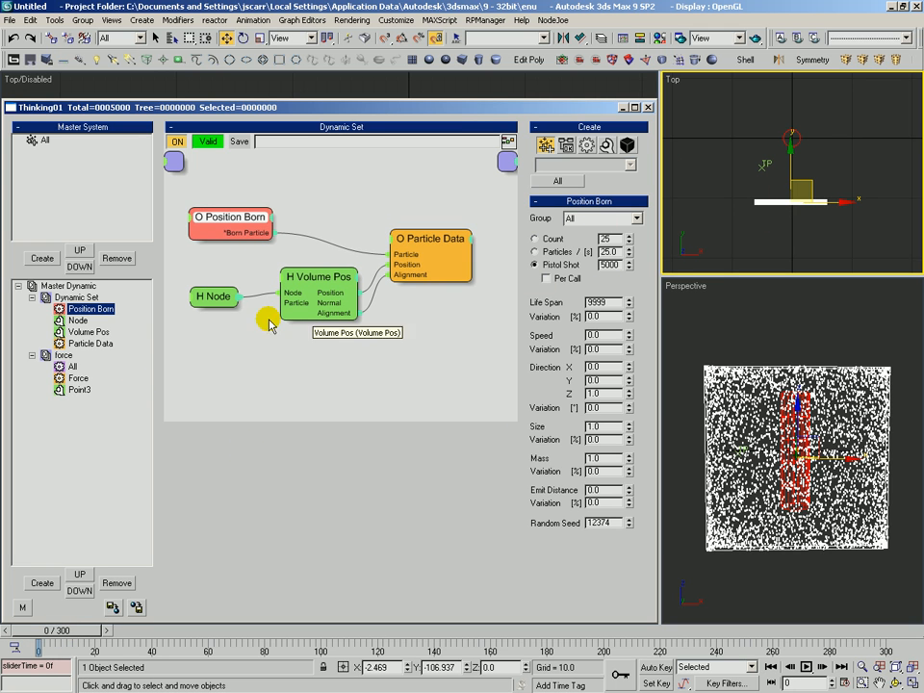
Step: Set the Force operator's type to Void Sphere and both Decay 1 and Decay 2 to 0, previewing from frame 0
left_click(79, 378)
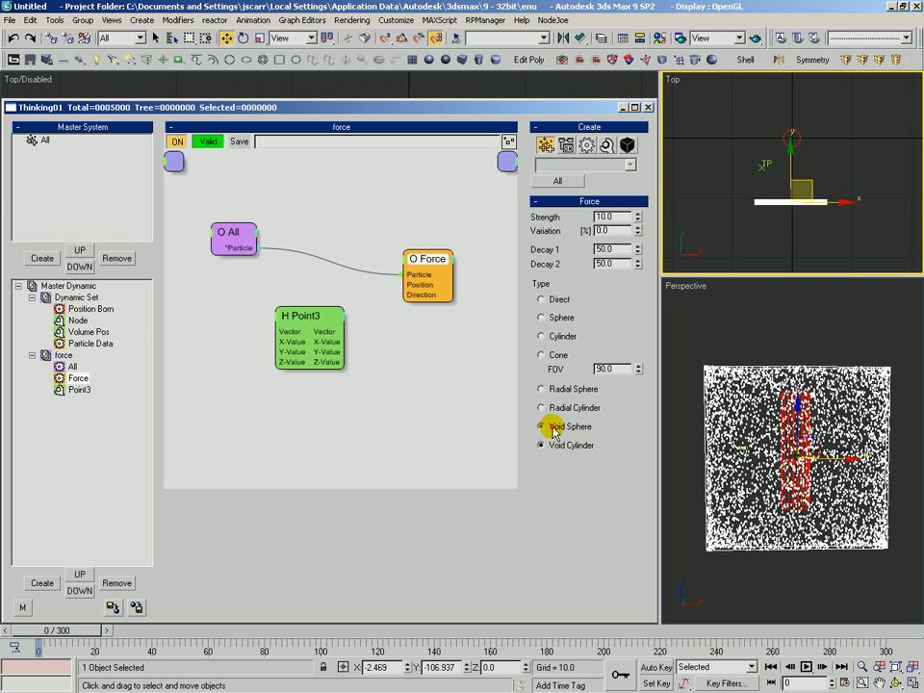
left_click_drag(82, 632, 33, 632)
key("w")
left_click(272, 113)
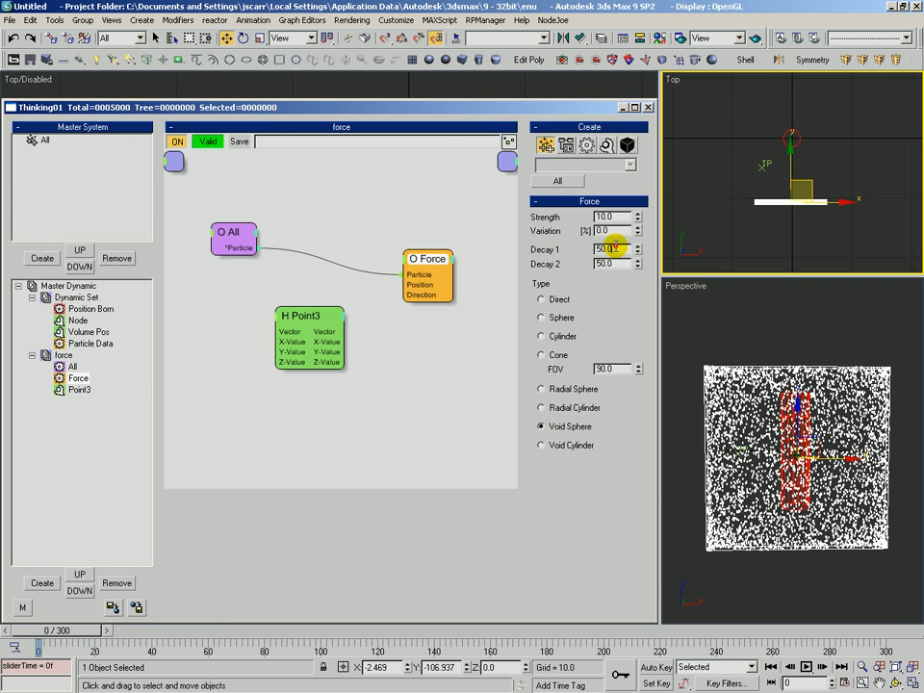
left_click_drag(79, 630, 38, 632)
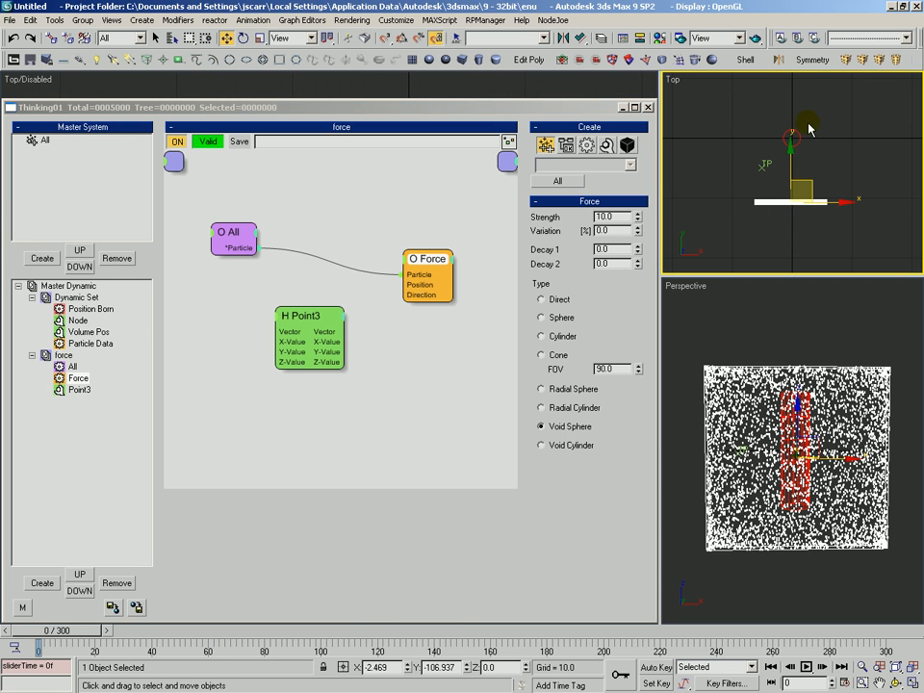
Step: Move the flattened emitter box slightly closer to the cylinder in the Top view
left_click_drag(790, 179, 791, 160)
middle_click_drag(796, 152, 792, 174)
Step: Add a Velocity operator to the Dynamic Set and connect Position Born's Born Particle output to its Particle input
left_click(80, 310)
left_click(390, 352)
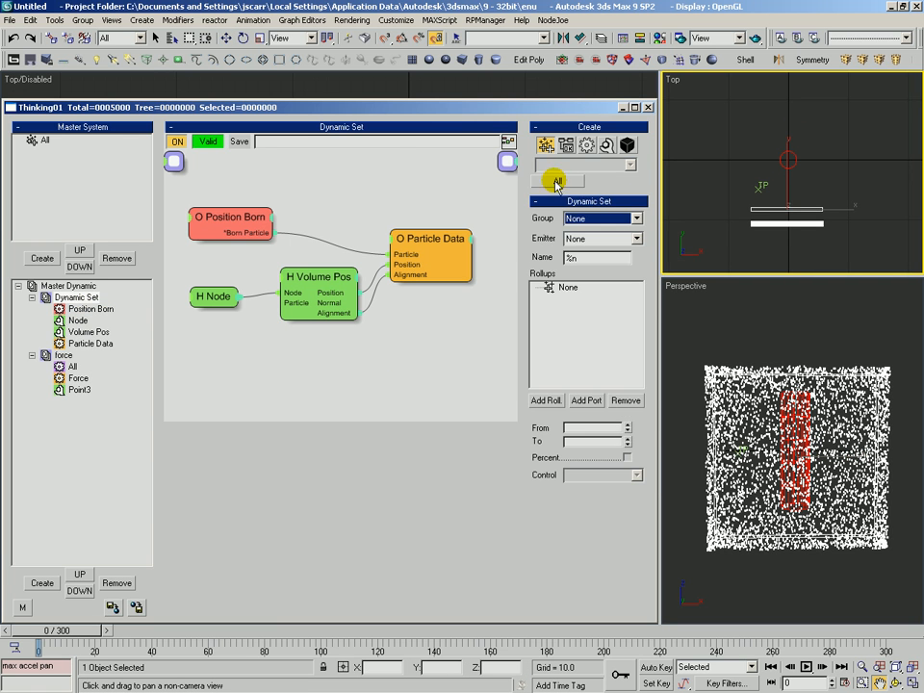
left_click(586, 145)
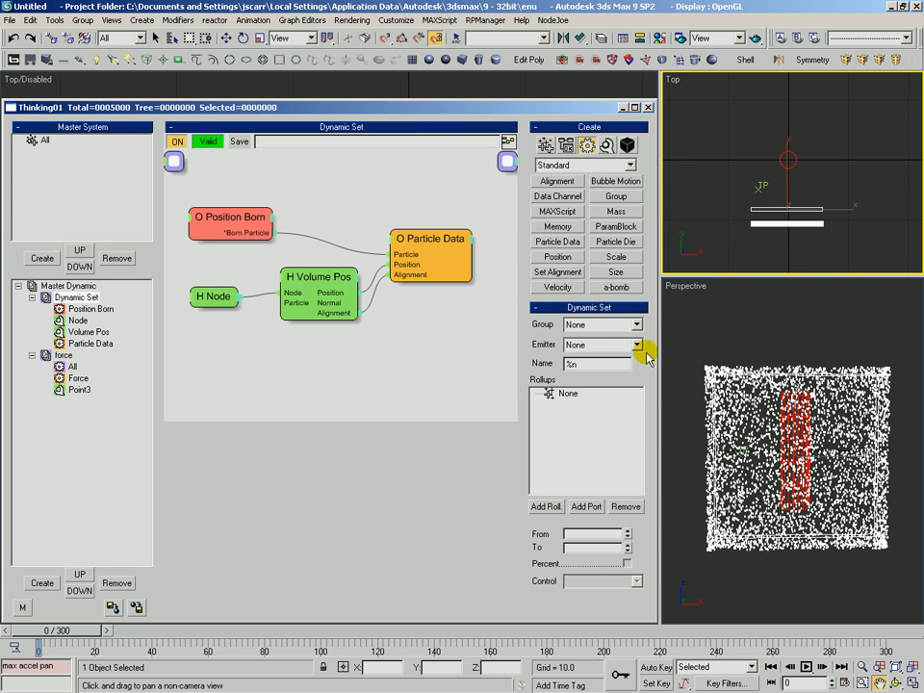
left_click(395, 313)
left_click_drag(396, 328, 271, 233)
left_click_drag(419, 322, 439, 334)
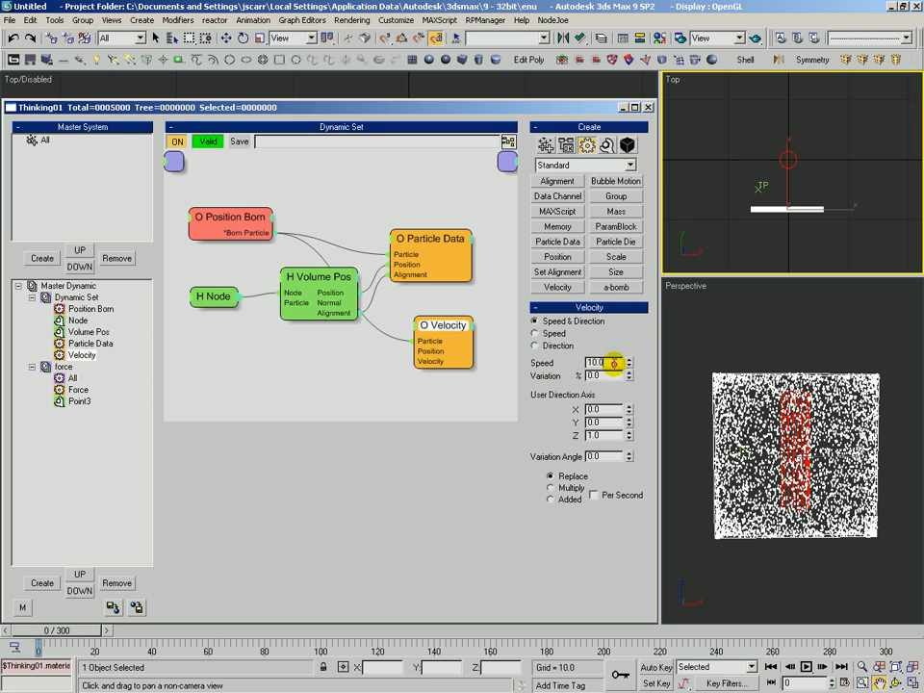
Step: Set the Velocity operator to speed 100, variation 50% and direction axis Y 1, Z 0
double_click(613, 363)
type("50")
key("Return")
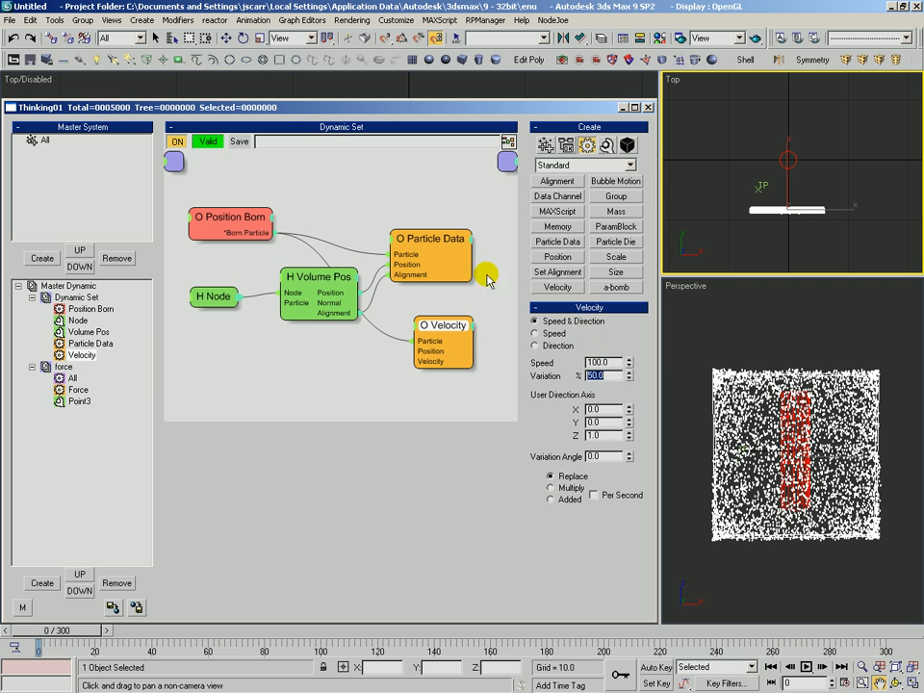
type("1")
double_click(587, 434)
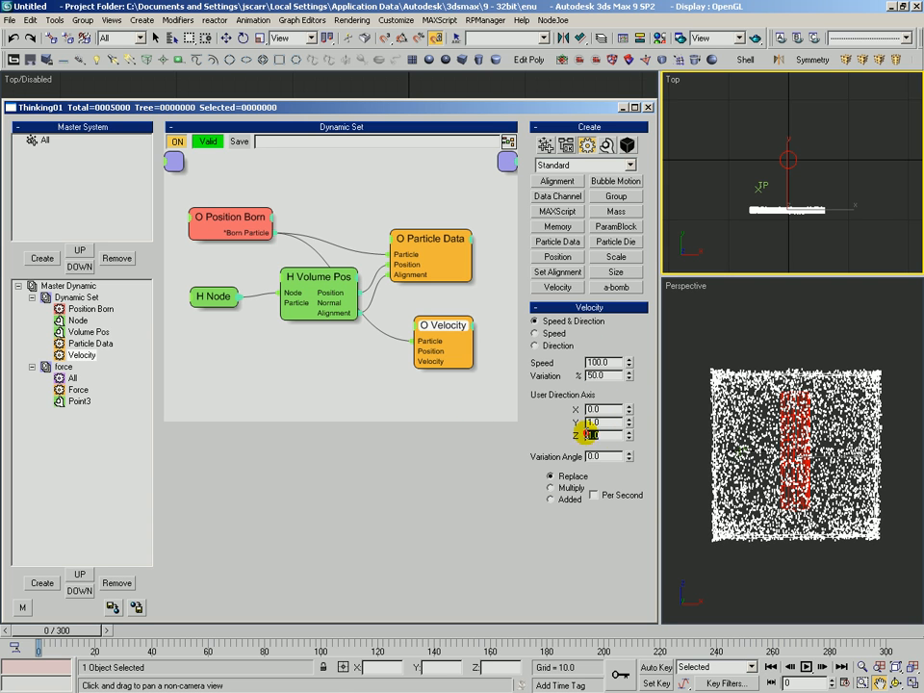
type("0")
key("Return")
Step: Examine the slab and cylinder from the side in the Perspective view and preview the particle motion over time
left_click_drag(789, 253, 790, 255)
key("ctrl+r")
left_click_drag(800, 431, 734, 458)
key("alt+z")
mouse_move(790, 405)
left_mouse_down()
mouse_move(809, 435)
mouse_move(814, 428)
mouse_move(780, 430)
left_mouse_up()
key("q")
left_click(883, 404)
key("ctrl+p")
key("ctrl+r")
key("q")
left_click_drag(869, 387, 833, 420)
left_click(826, 352)
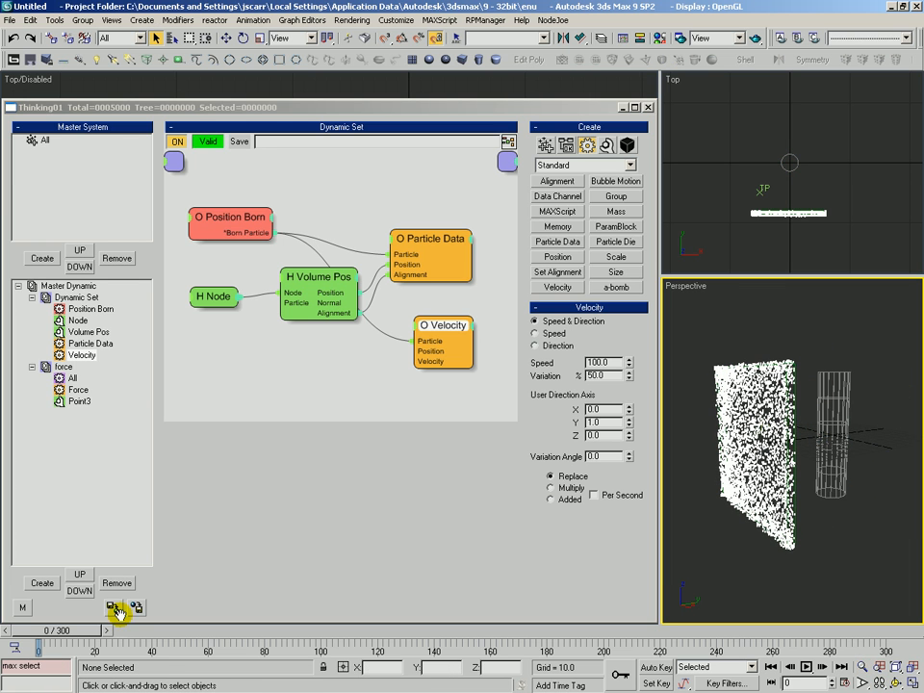
left_click_drag(83, 630, 20, 630)
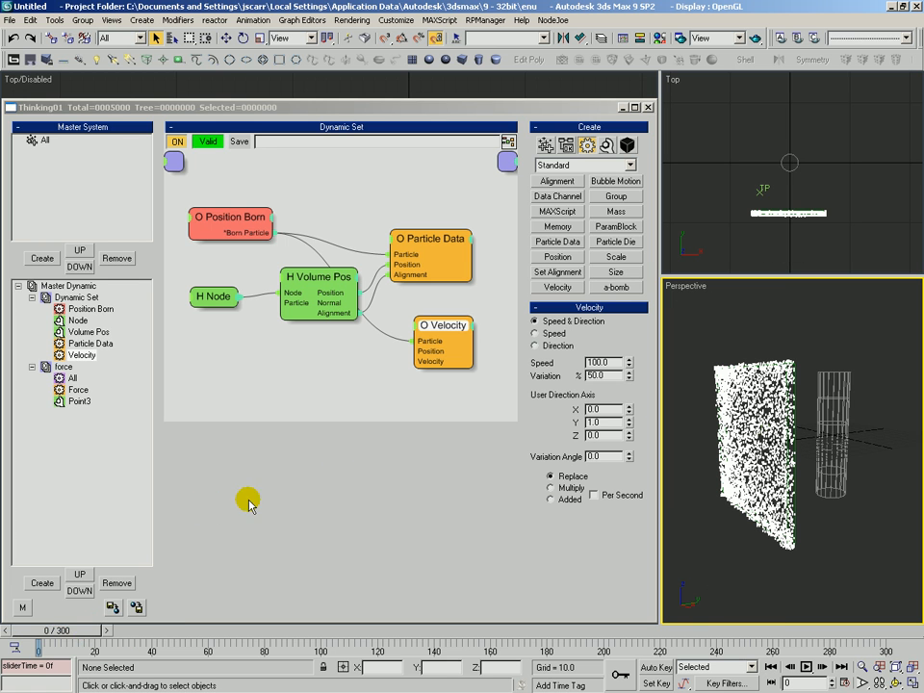
Step: Turn off the force dynamic set and examine the particles' motion without it at frame 27
left_click(63, 366)
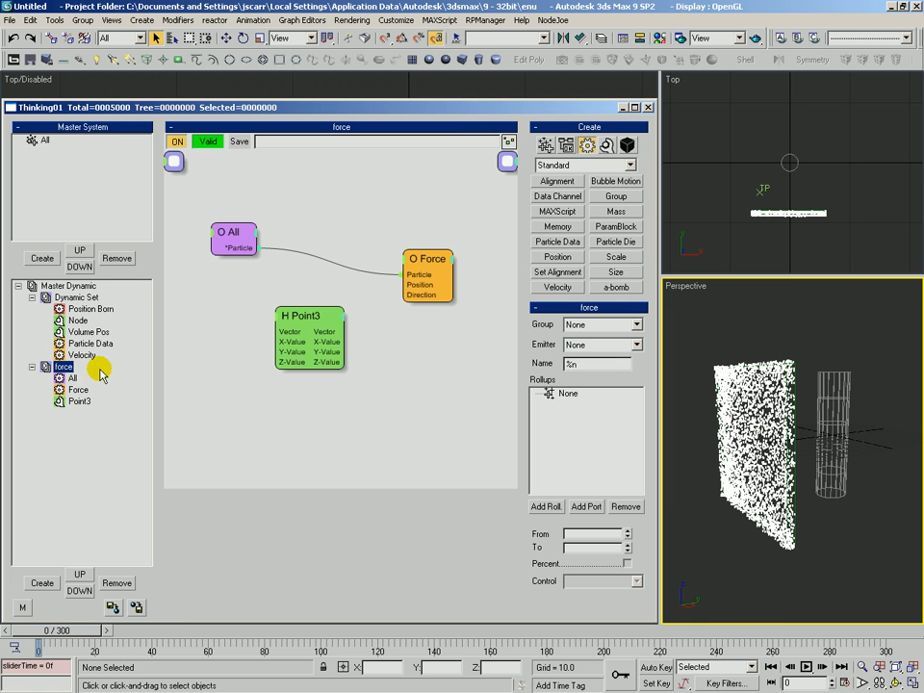
left_click_drag(88, 629, 140, 609)
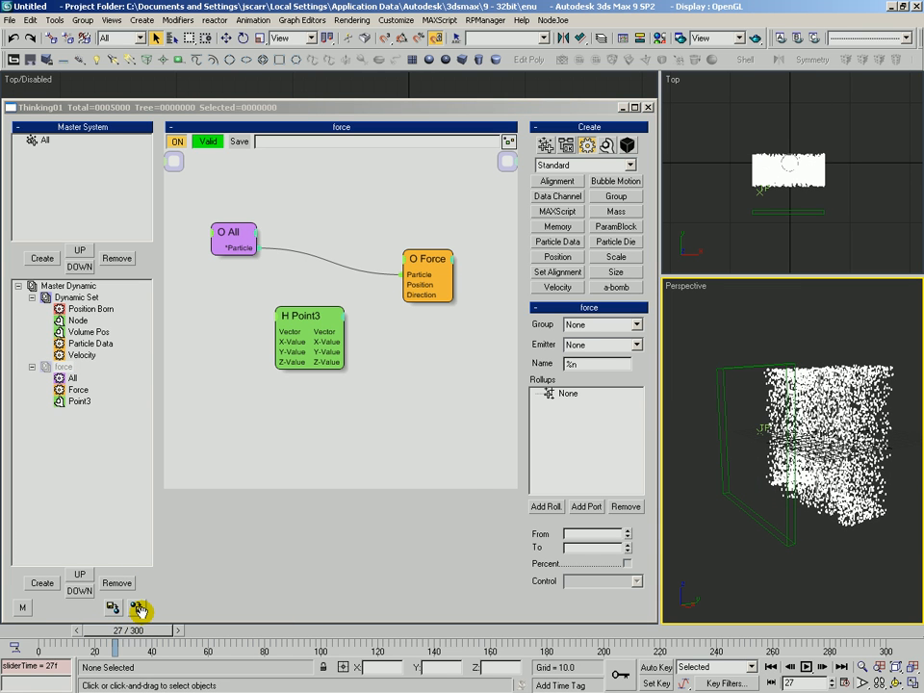
key("alt+z")
left_click_drag(783, 407, 832, 390)
key("ctrl+p")
left_click_drag(832, 390, 755, 420)
key("ctrl+r")
right_click(755, 421)
Step: Turn the force dynamic set back on and return to frame 0
left_click(62, 370)
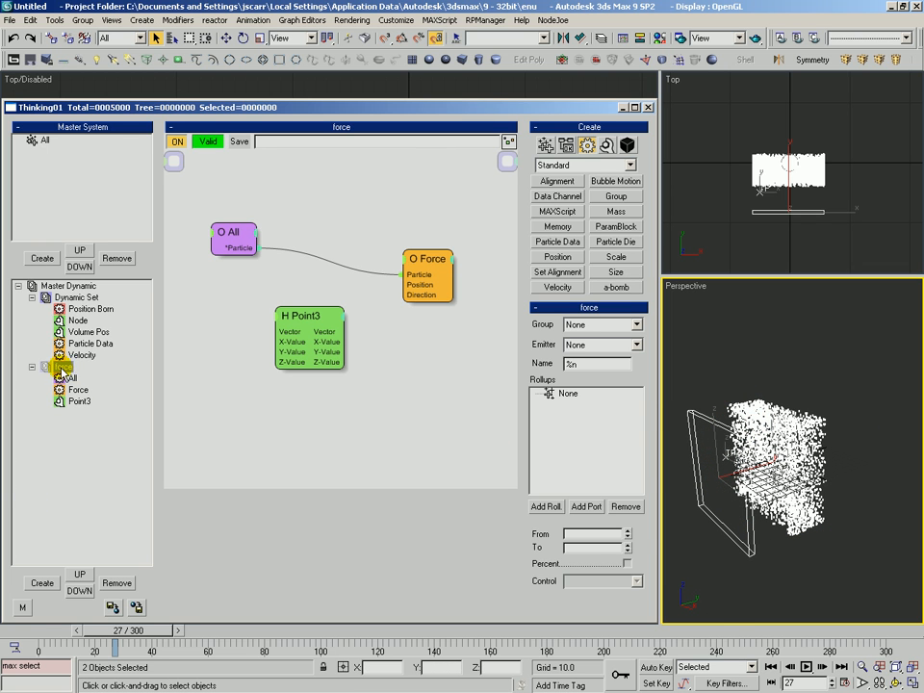
left_click(37, 631)
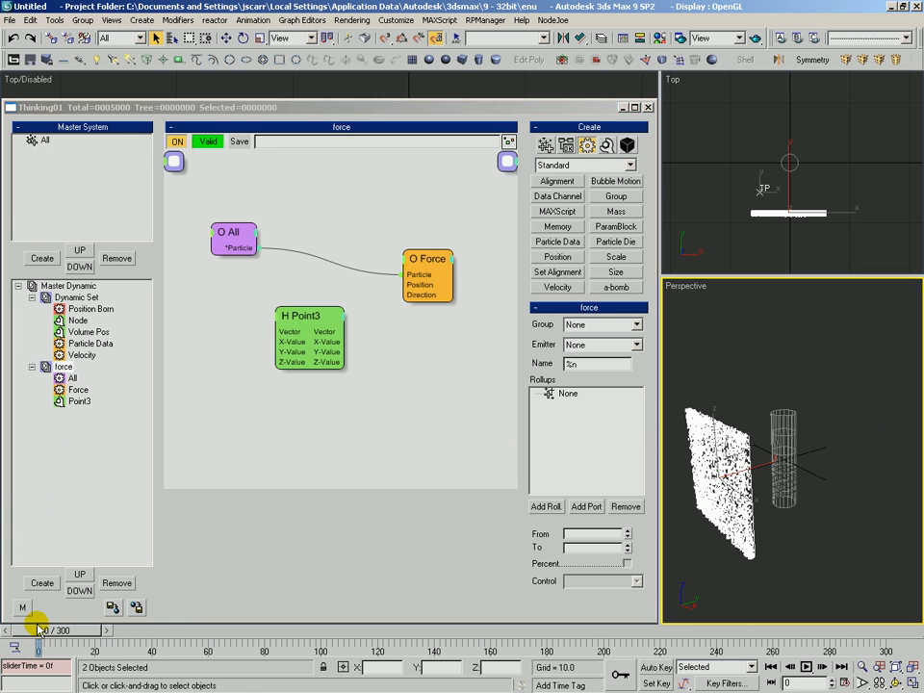
Step: Spread out the All, Force and Point3 nodes in the force dynamic set's graph
left_click(70, 392)
left_click_drag(240, 212, 295, 222)
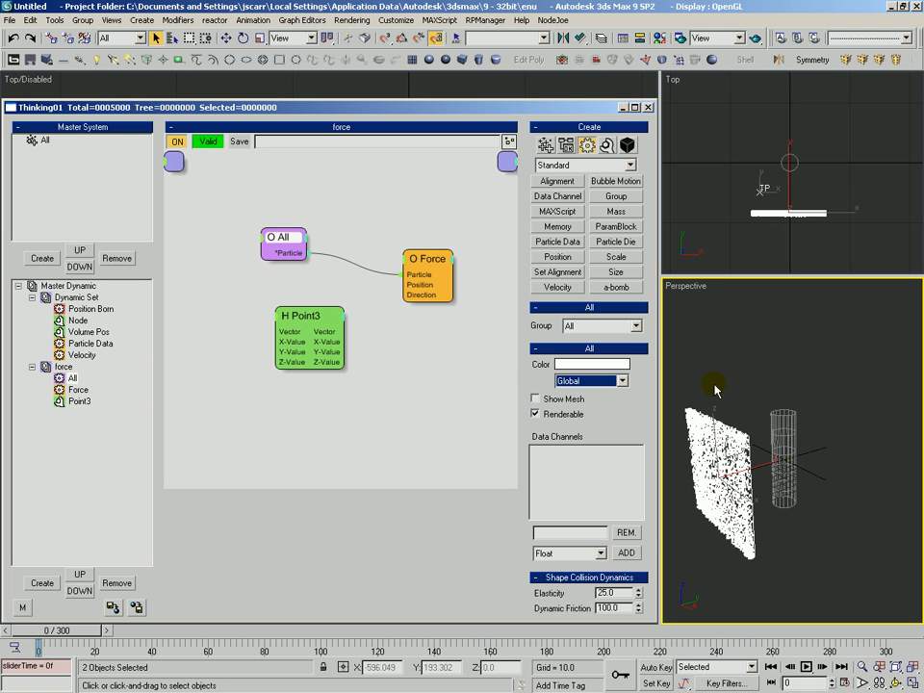
left_click_drag(421, 266, 442, 283)
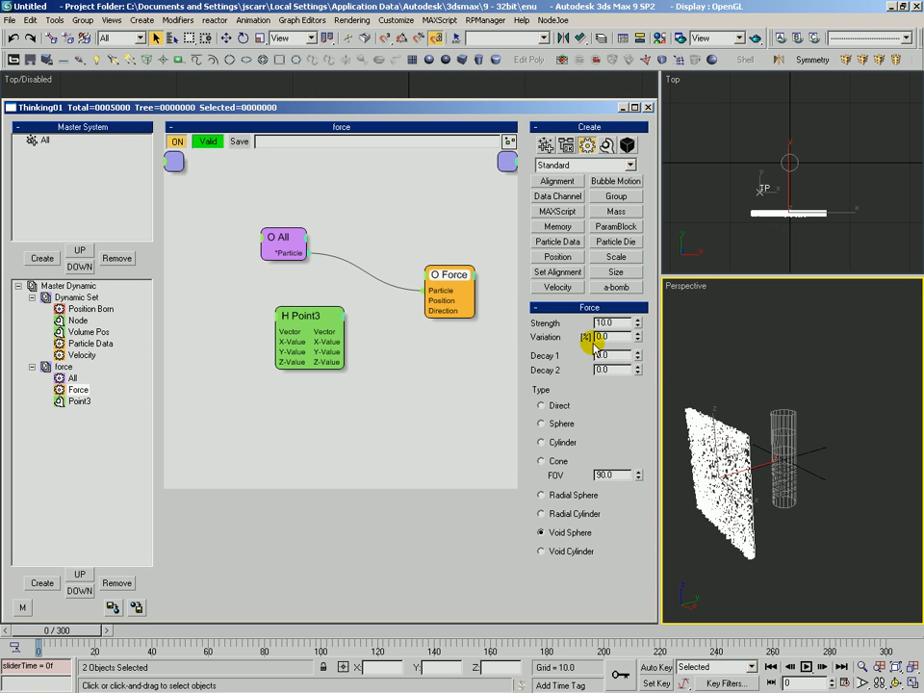
left_click(780, 462)
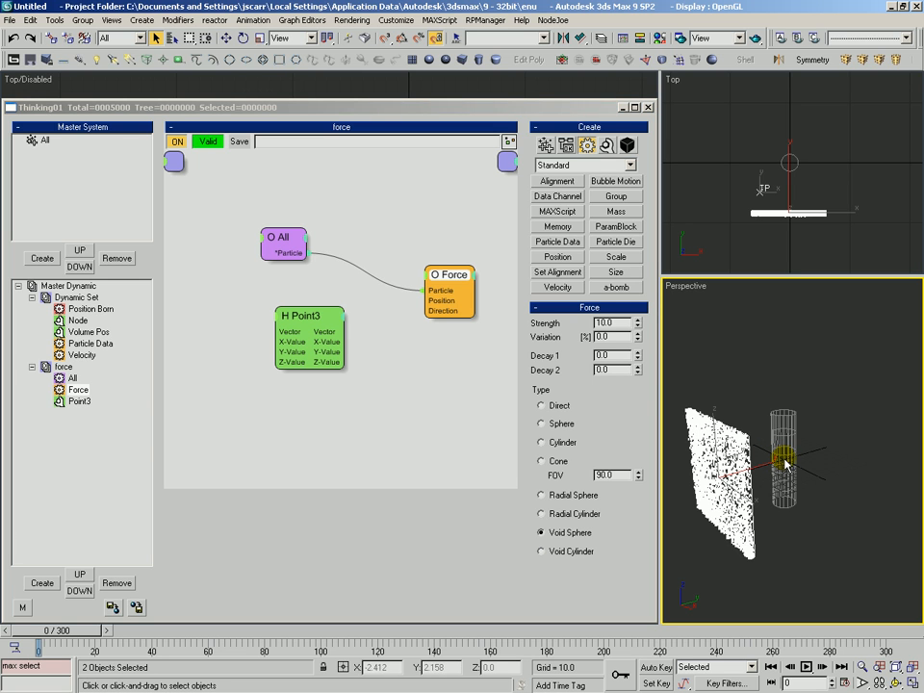
left_click_drag(323, 316, 281, 367)
left_click_drag(427, 301, 330, 301)
left_click_drag(434, 291, 427, 288)
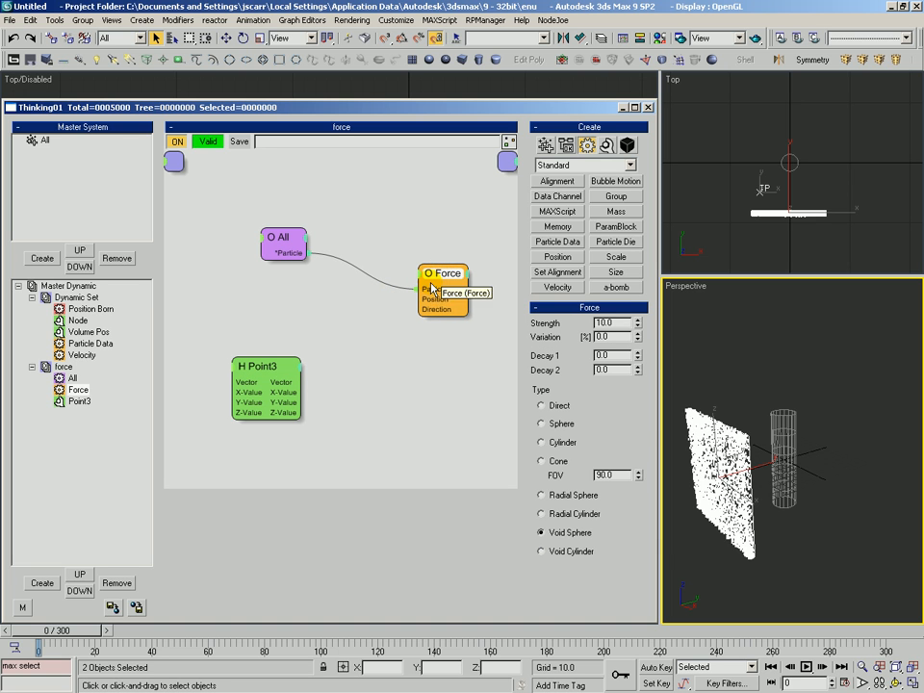
Step: Preview the force effect up to frame 15 and set the Force operator's Decay 1 to 50
left_click_drag(58, 632, 98, 631)
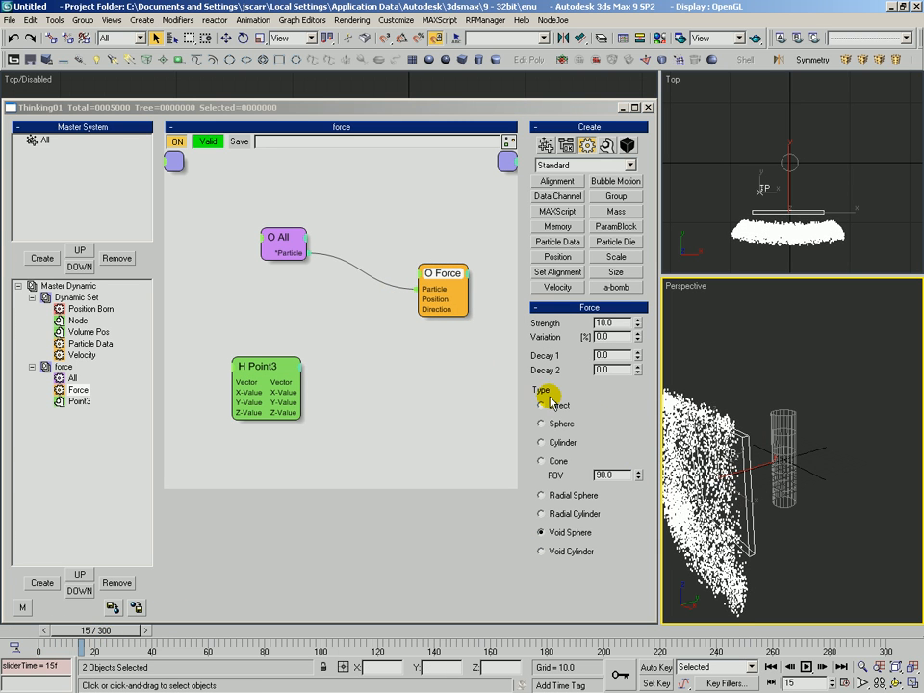
left_click(614, 358)
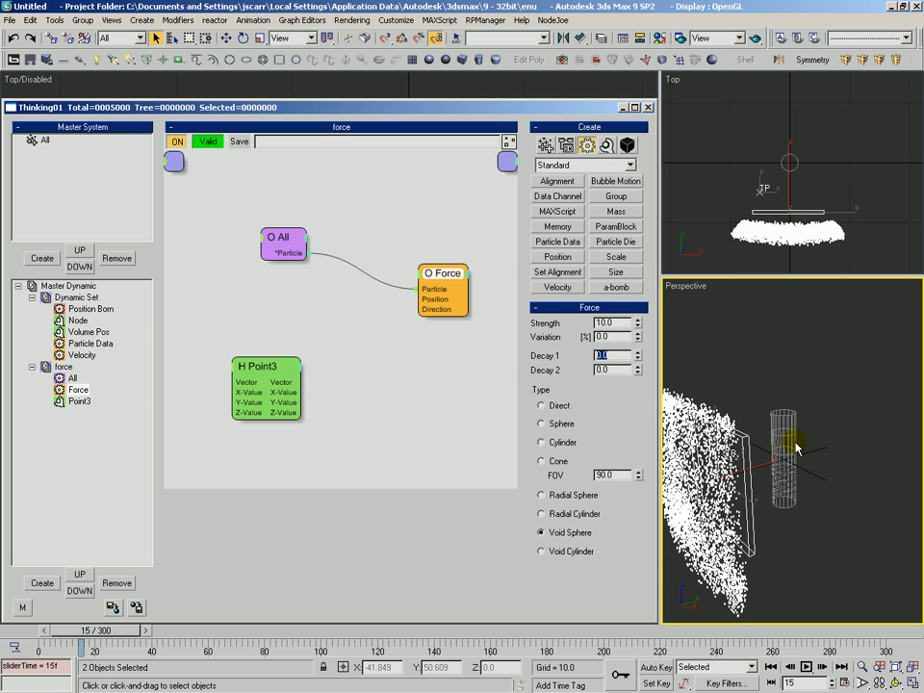
left_click(10, 635)
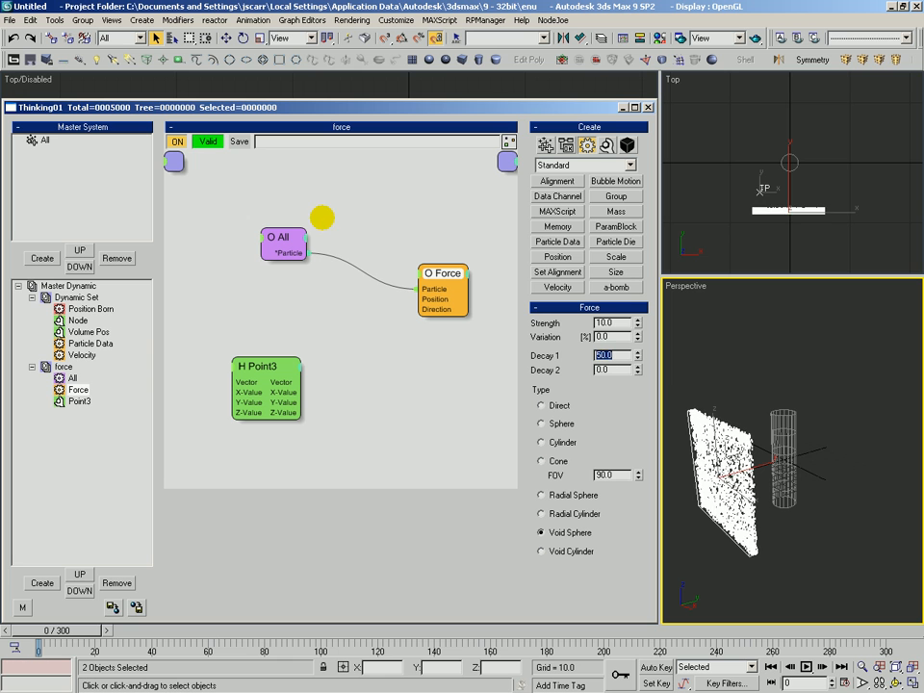
Step: Scrub through the animation and orbit the Perspective view to examine how the Void Sphere force affects the particles
left_click_drag(87, 636, 154, 638)
key("alt+z")
left_click_drag(767, 446, 751, 460)
key("ctrl+r")
left_click_drag(157, 642, 103, 632)
key("ctrl+r")
left_click_drag(775, 490, 807, 482)
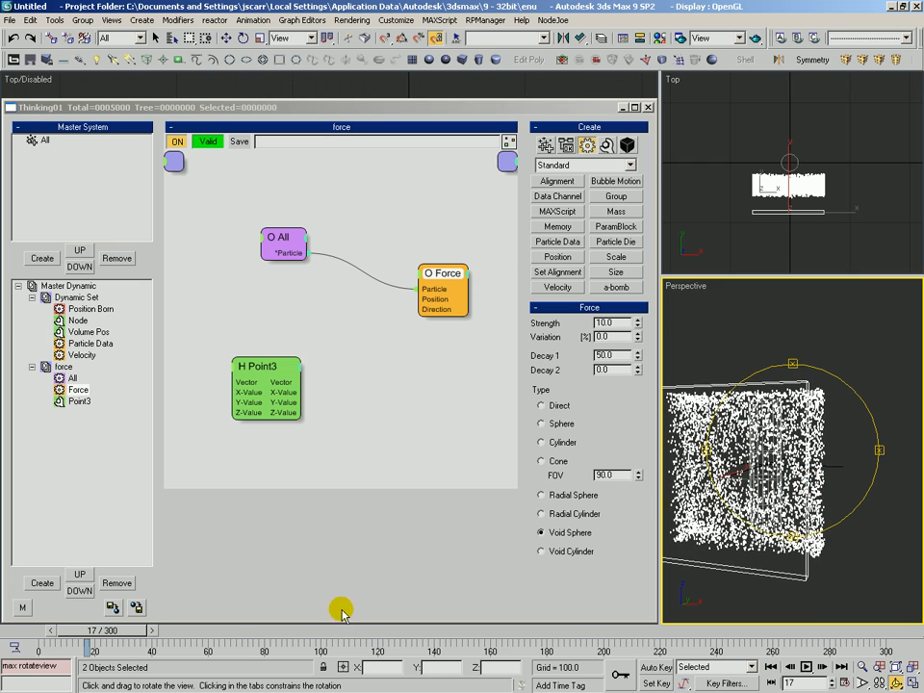
Step: Return to frame 0 and change the Force operator's type to Void Cylinder
left_click_drag(136, 634, 33, 624)
left_click(540, 552)
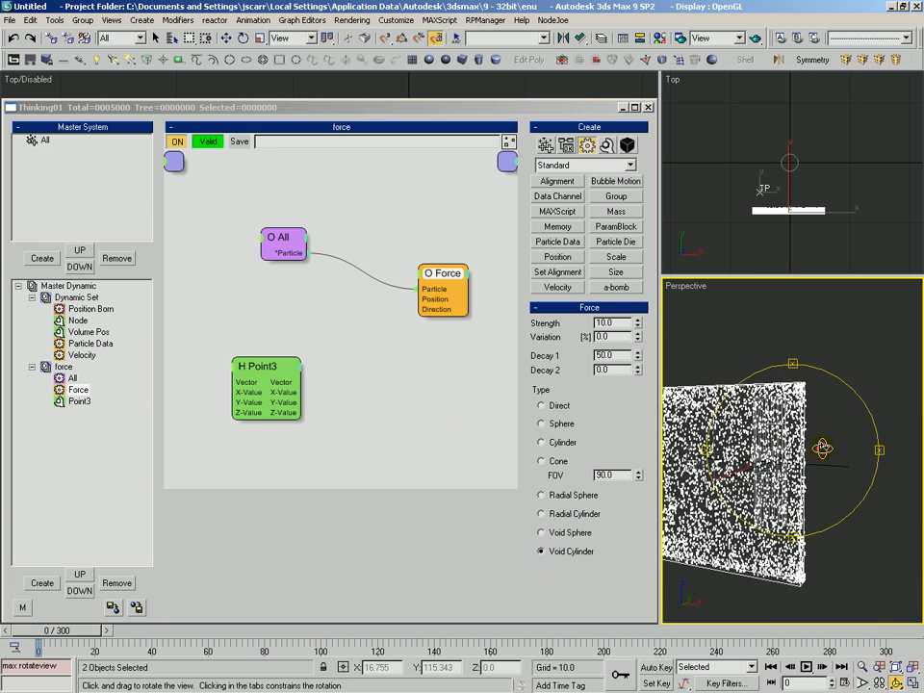
middle_click_drag(782, 450, 799, 451)
scroll(799, 451, "down", 1)
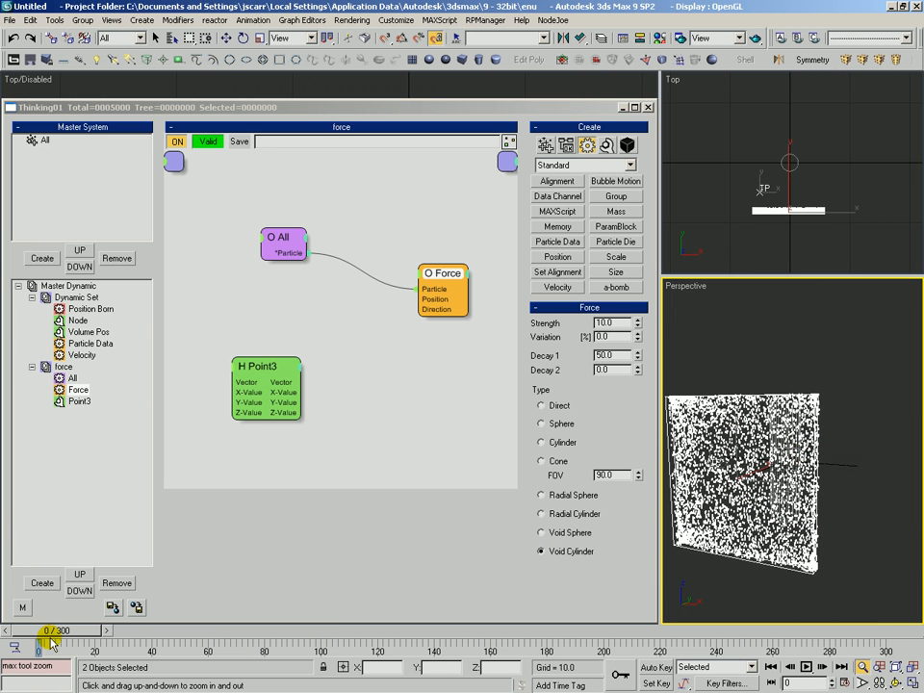
Step: Scrub the animation up to frame 46 to examine how the Void Cylinder force affects the particles
left_click_drag(74, 633, 181, 633)
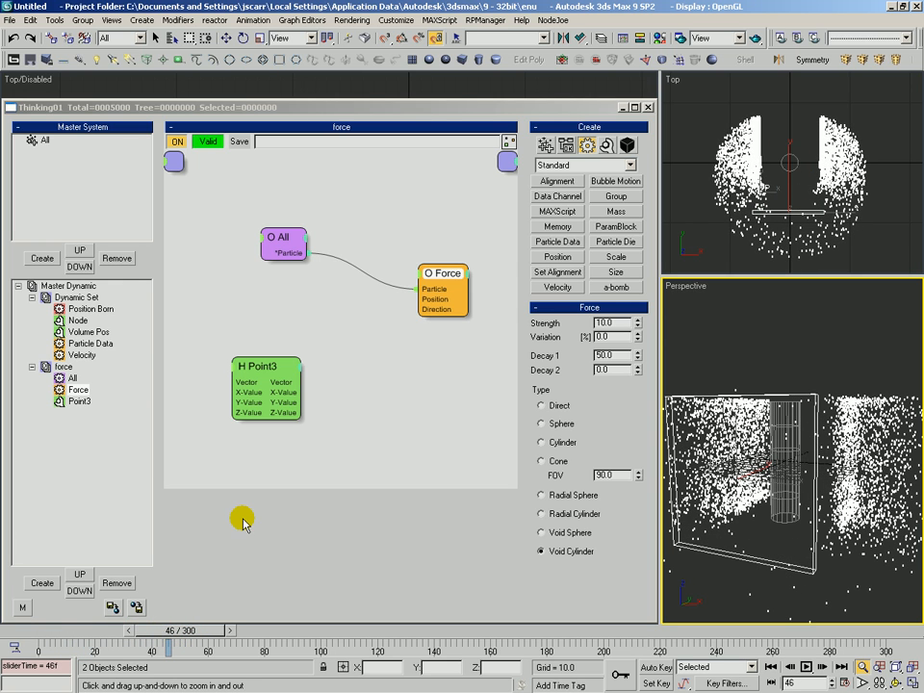
left_click_drag(45, 635, 165, 632)
key("alt+z")
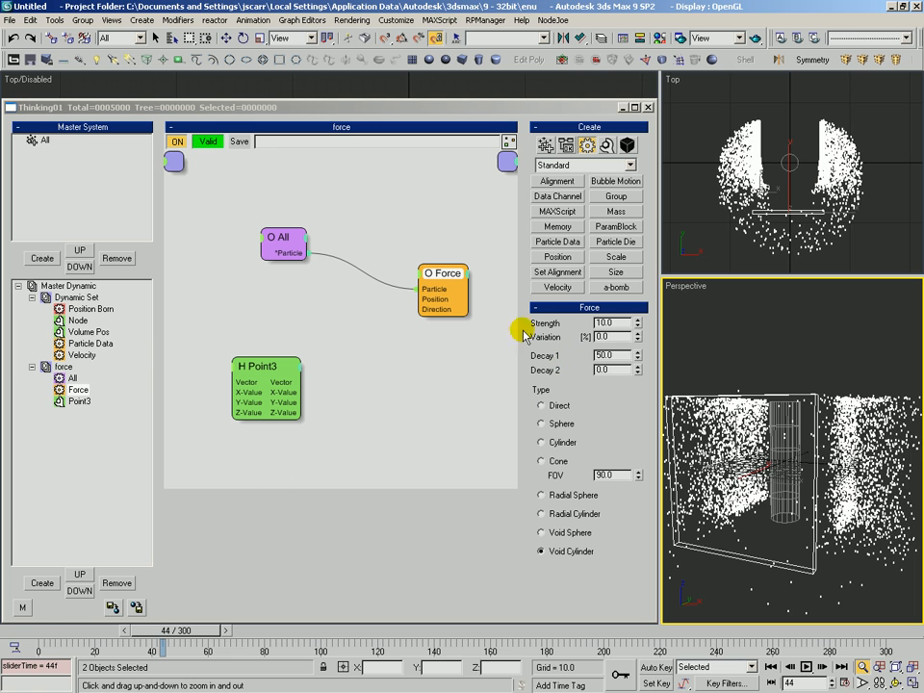
Step: Preview the Void Cylinder force with Variation at 20 up to frame 80 and reset Variation to 0
left_click_drag(39, 631, 10, 629)
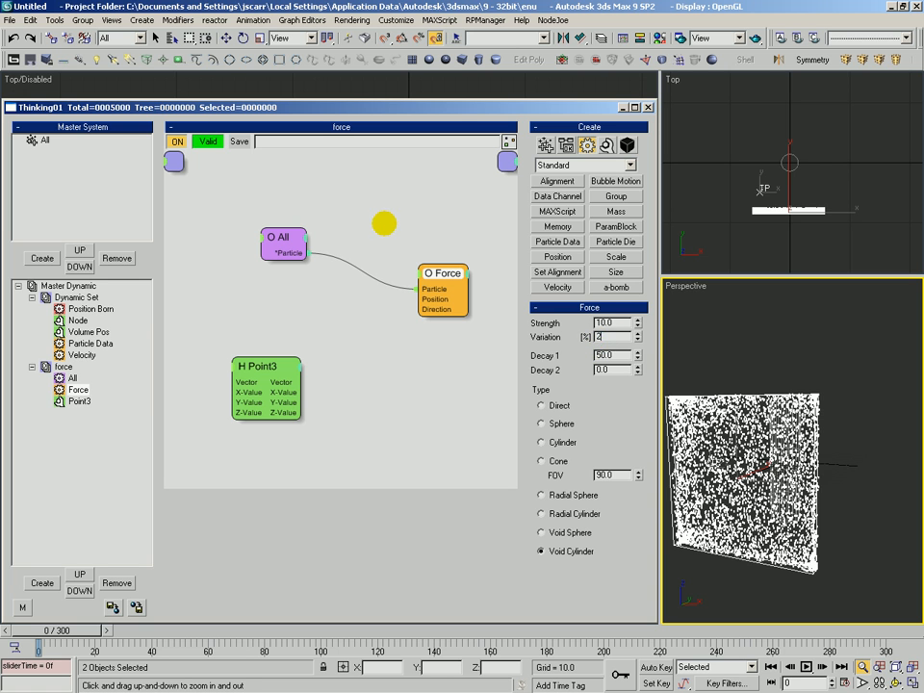
left_click_drag(74, 633, 289, 630)
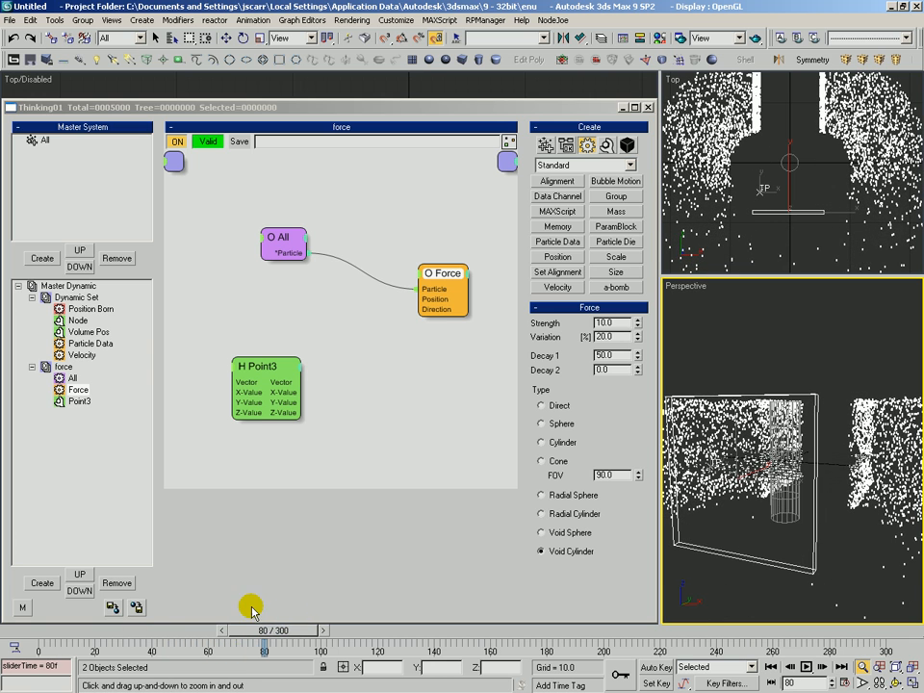
left_click(10, 634)
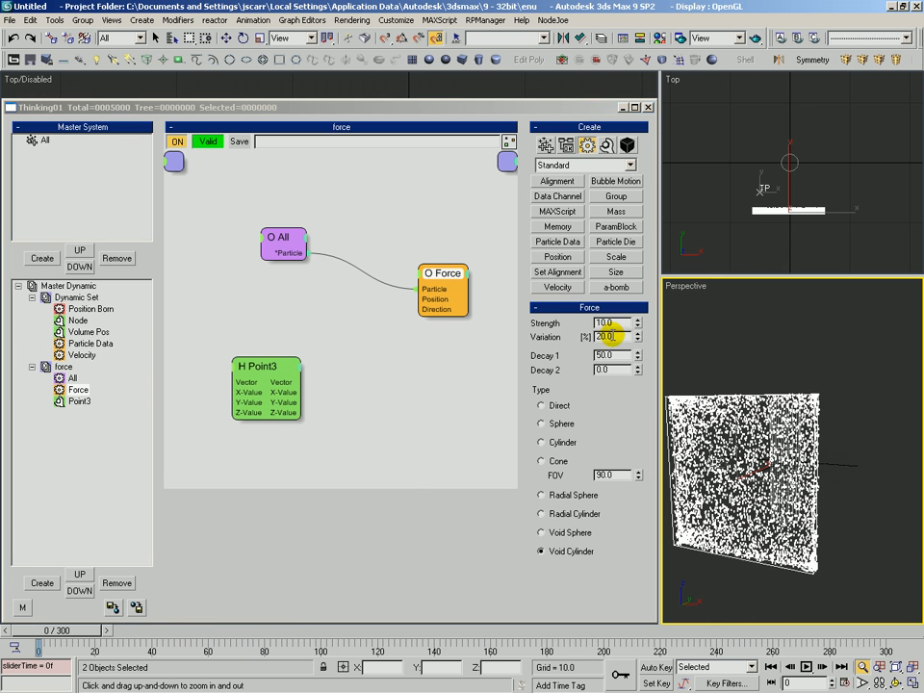
left_click(612, 335)
Step: Scrub to frame 25 and orbit and zoom the Perspective view to examine the Void Cylinder effect around the cylinder
left_click_drag(759, 450, 752, 486)
key("ctrl+r")
left_click_drag(76, 632, 143, 635)
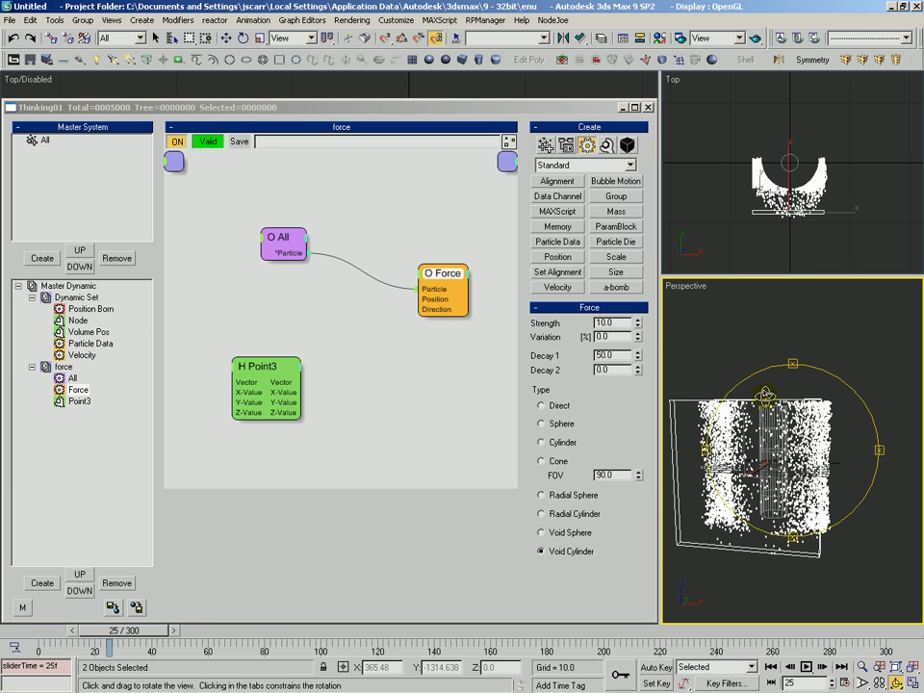
left_click_drag(762, 491, 754, 425)
middle_click_drag(806, 453, 847, 449)
left_click_drag(808, 452, 789, 424)
right_click(789, 420)
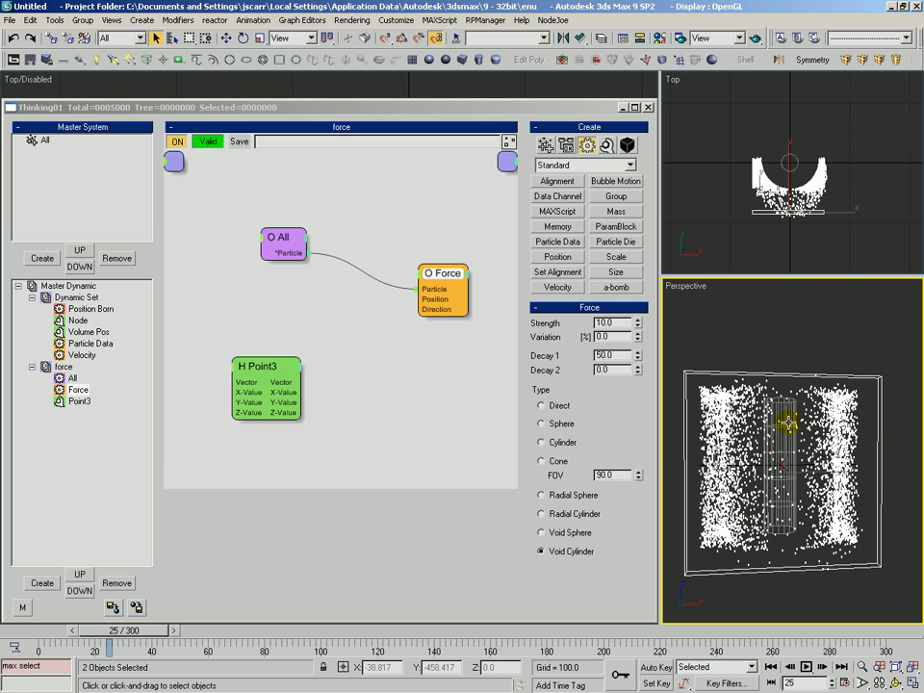
key("ctrl+r")
left_click_drag(785, 478, 778, 437)
key("ctrl+p")
key("alt+z")
key("ctrl+r")
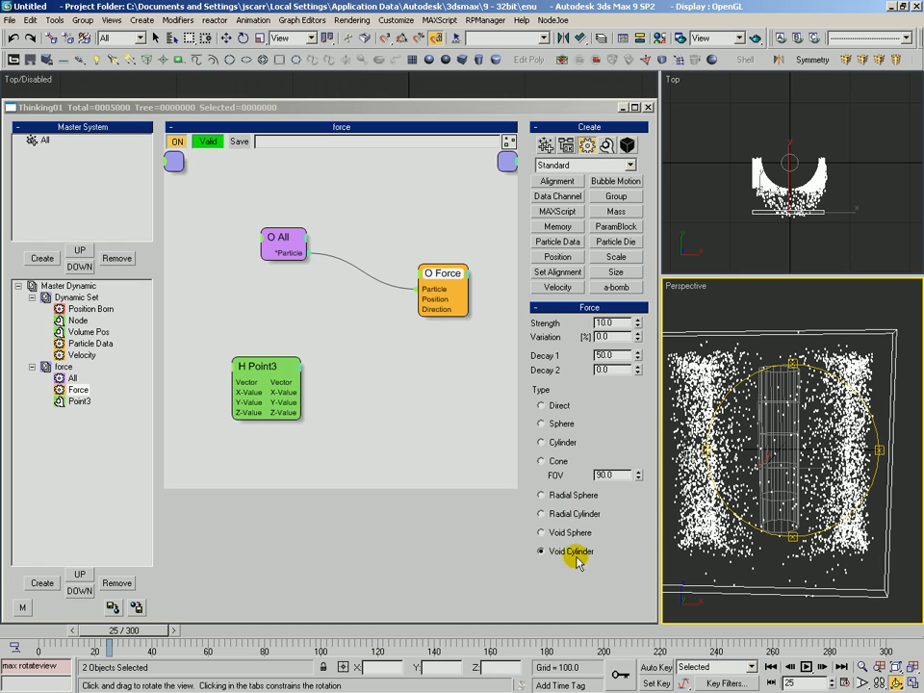
Step: Return to frame 0 and set the Force operator's Decay 2 to 50
left_click(607, 370)
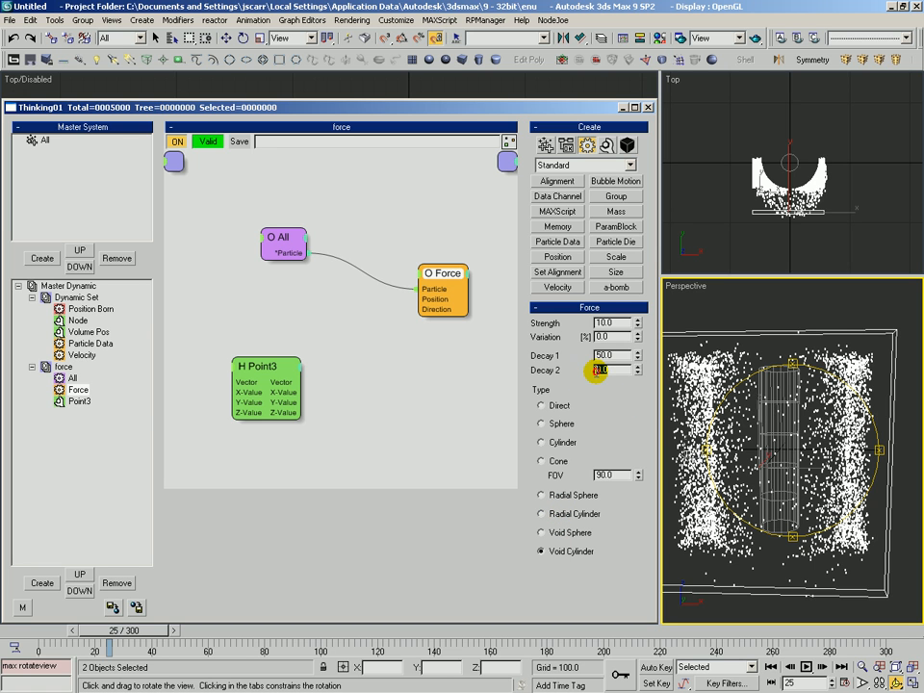
left_click(36, 637)
double_click(613, 370)
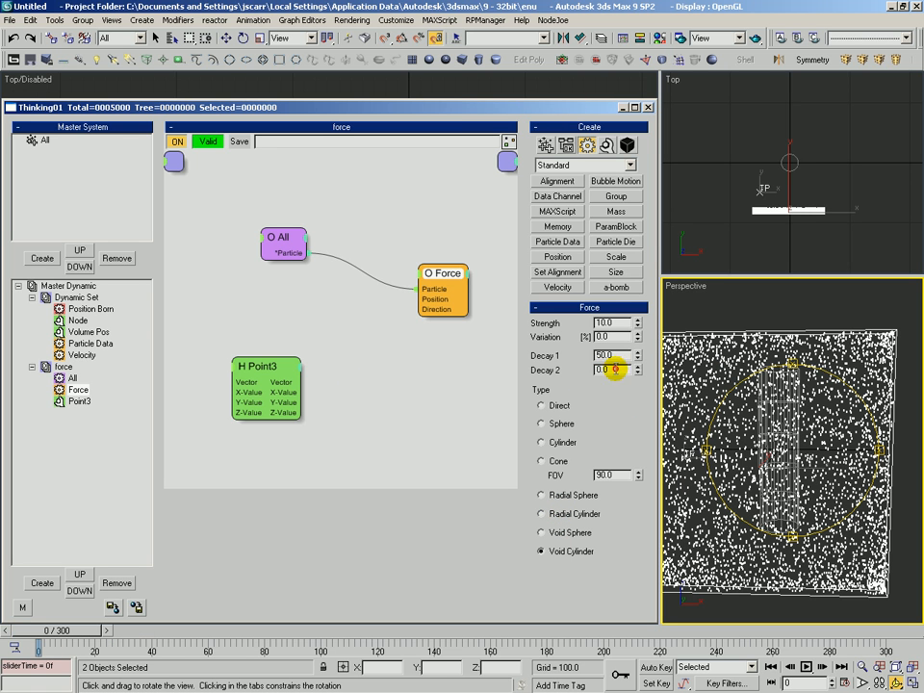
Step: Scrub to frame 24 and orbit the Perspective view to examine how Decay 2 limits the void along the cylinder
left_click_drag(765, 452, 784, 424)
key("alt+z")
left_click_drag(80, 630, 133, 630)
key("alt+z")
left_click_drag(705, 407, 763, 458)
key("ctrl+r")
key("q")
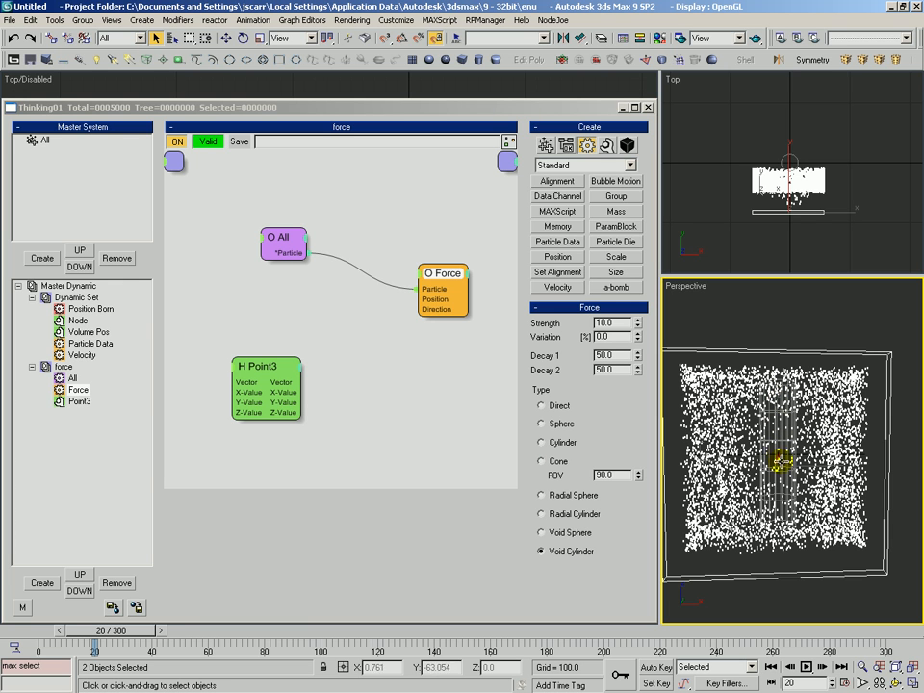
left_click_drag(135, 637, 109, 637)
left_click_drag(136, 636, 146, 635)
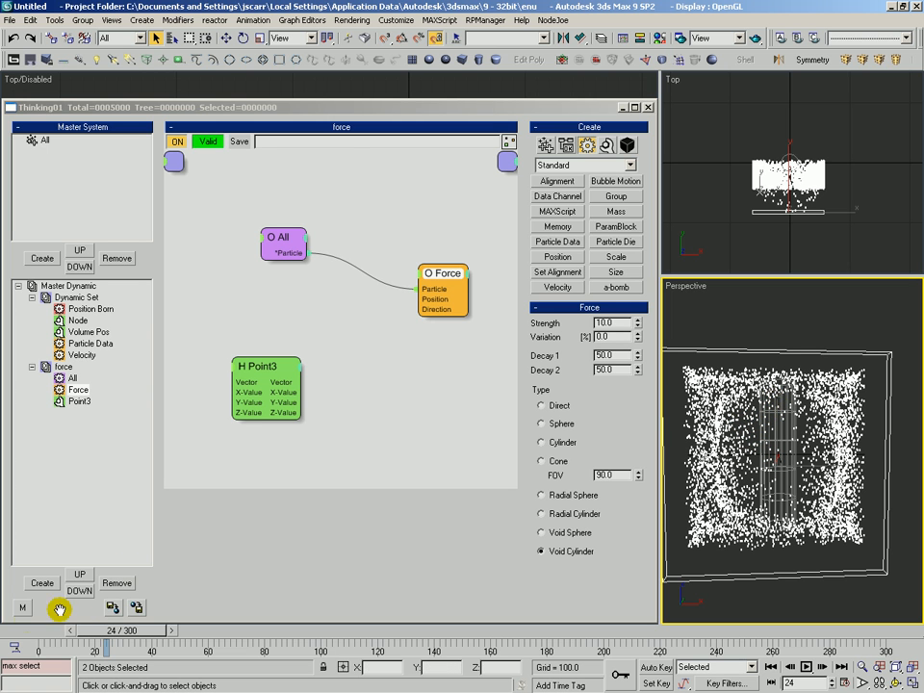
Step: Return to frame 0 and spread out the All, Force and Point3 nodes in the force network
left_click_drag(9, 629, 27, 608)
left_click(418, 264)
left_click_drag(418, 264, 414, 270)
left_click_drag(281, 240, 242, 239)
left_click_drag(276, 366, 270, 410)
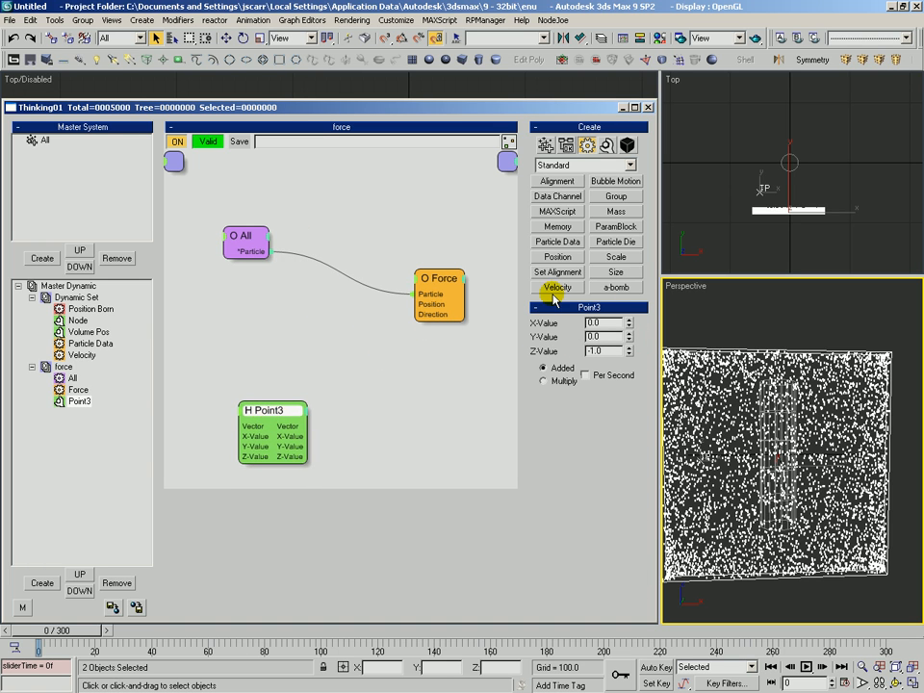
Step: Add a second Point3 helper above the existing one and connect its Vector output to the Force operator's Position input
left_click(606, 145)
left_click(556, 302)
left_click(305, 306)
left_click_drag(338, 315, 274, 311)
left_click_drag(280, 409, 280, 402)
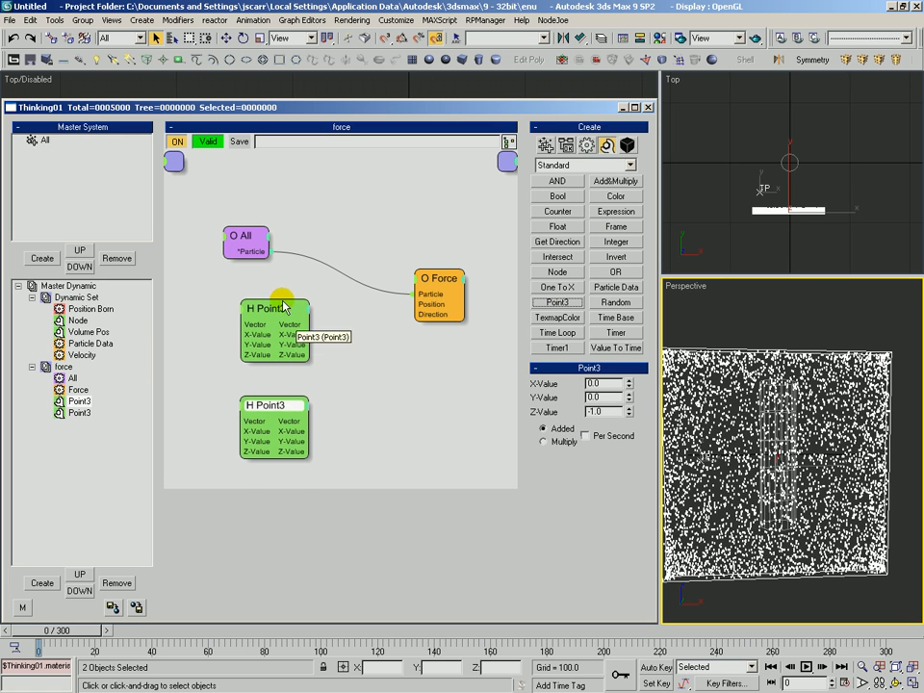
left_click_drag(293, 310, 282, 308)
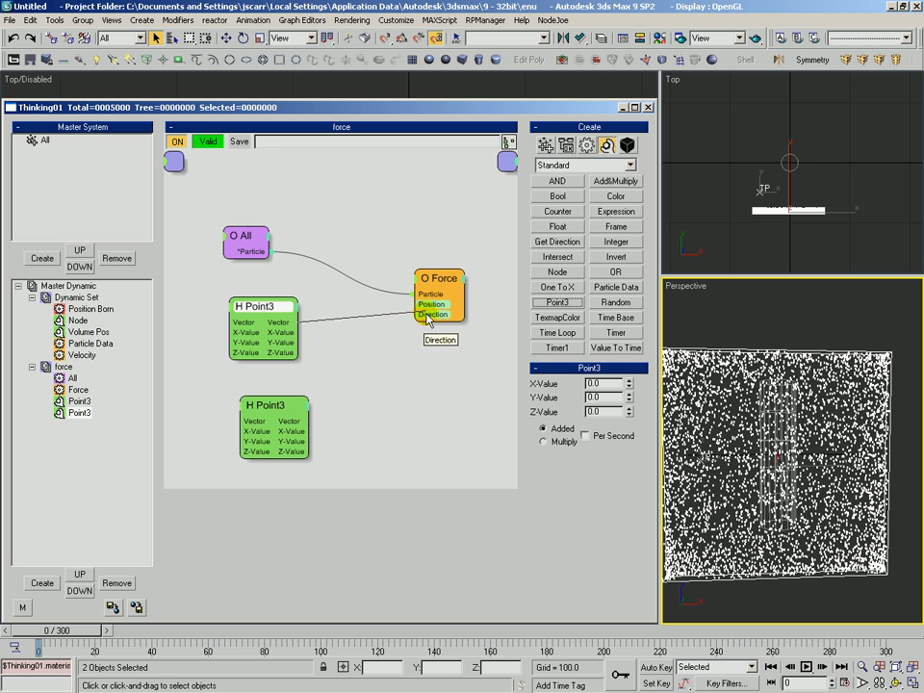
left_click_drag(296, 326, 308, 321)
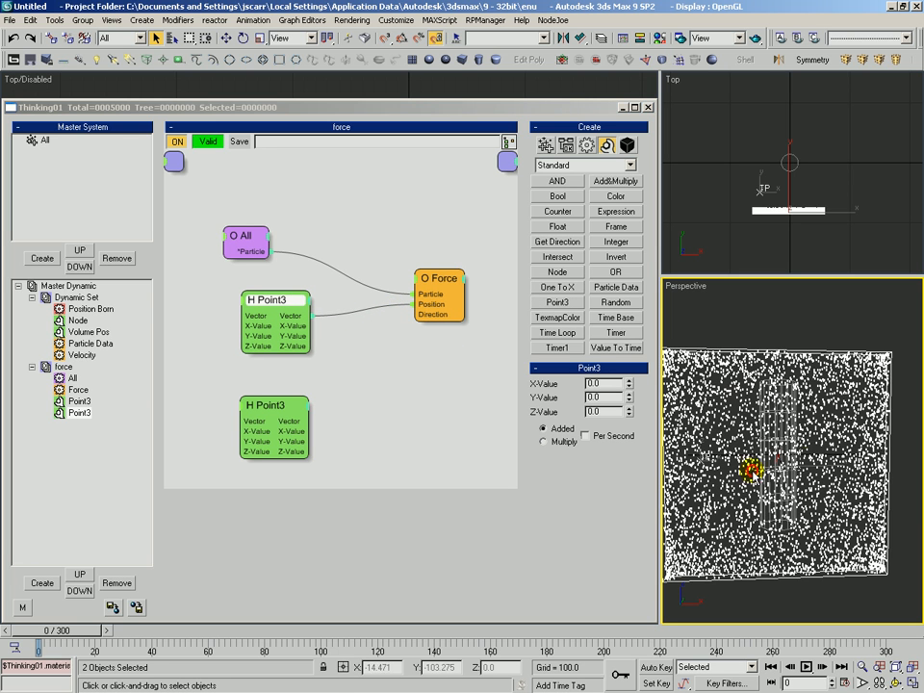
Step: Set the connected Point3 helper's X-Value to -20 to offset the force position
key("ctrl+r")
left_click_drag(772, 442, 796, 481)
key("alt+z")
key("ctrl+r")
key("alt+z")
left_click_drag(796, 472, 808, 420)
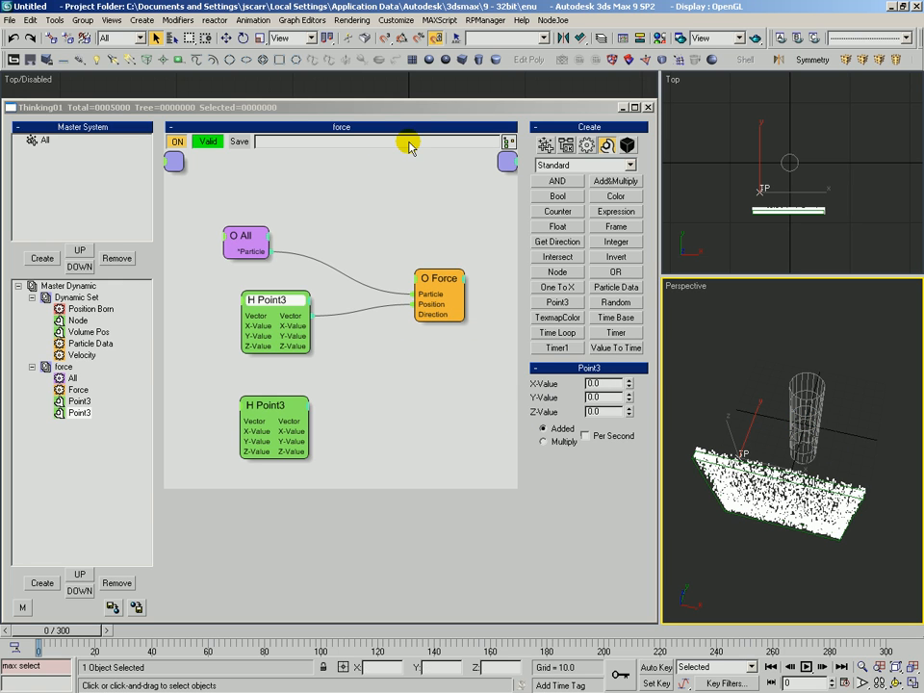
key("ctrl+r")
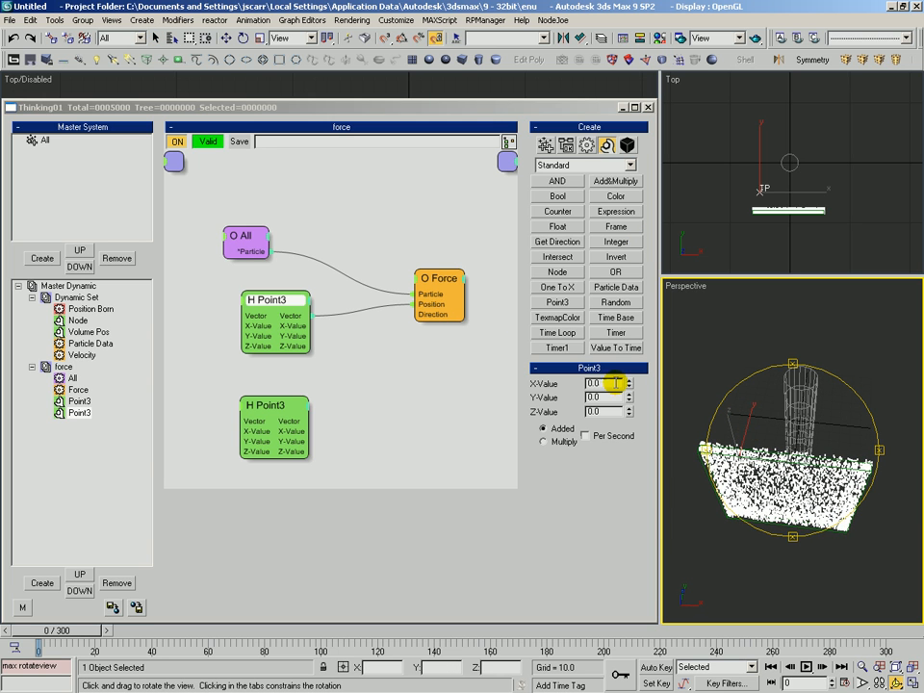
left_click(607, 383)
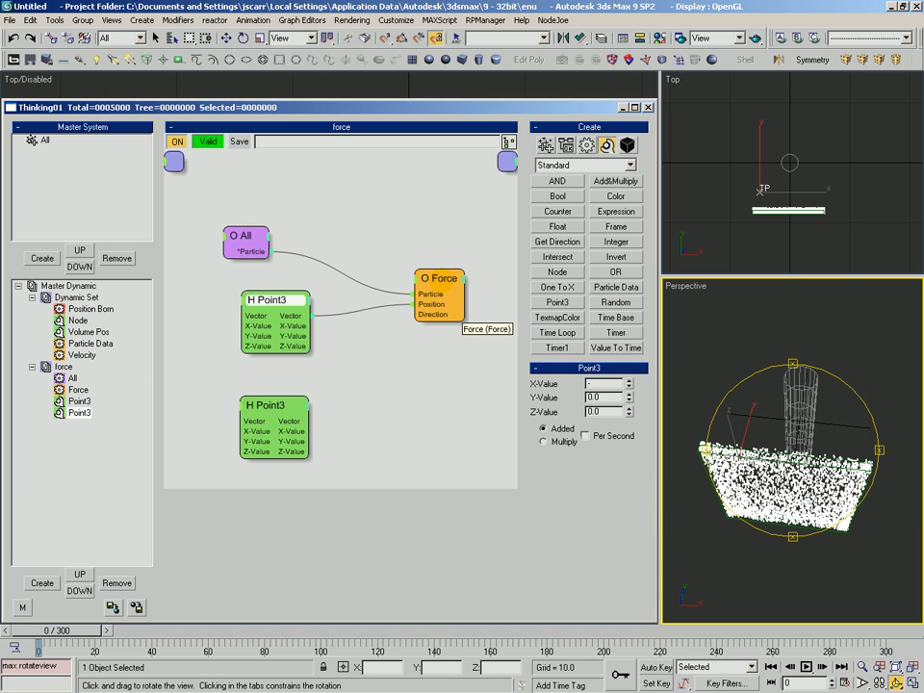
left_click_drag(778, 439, 787, 491)
right_click(776, 417)
key("ctrl+r")
left_click_drag(780, 431, 785, 384)
Step: Set the connected Point3 helper's X-Value to -40 and preview the offset Void Cylinder force at frame 30
left_click(594, 383)
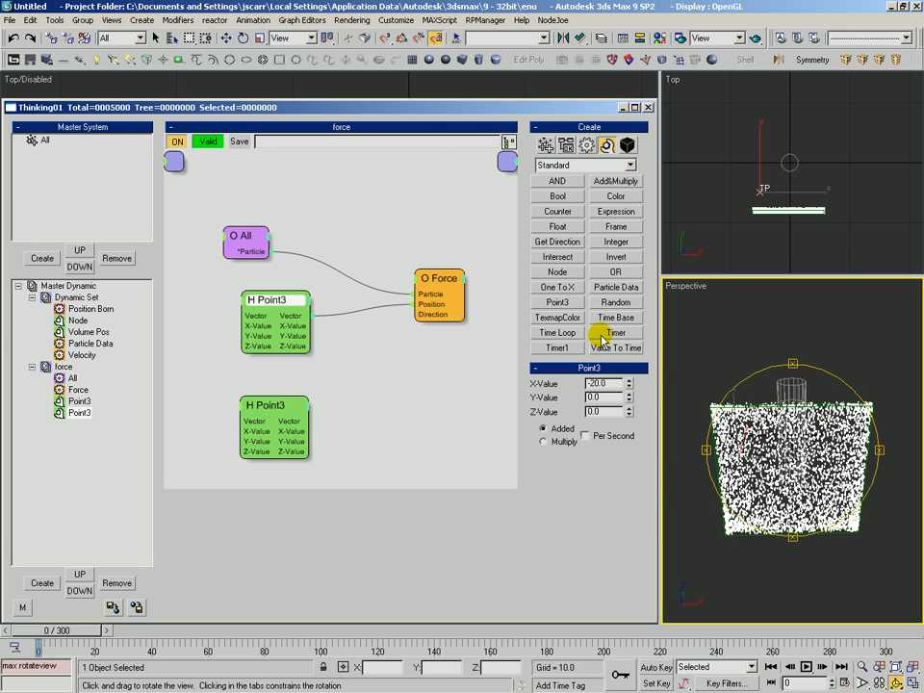
left_click_drag(760, 431, 767, 480)
left_click_drag(112, 640, 162, 642)
key("ctrl+r")
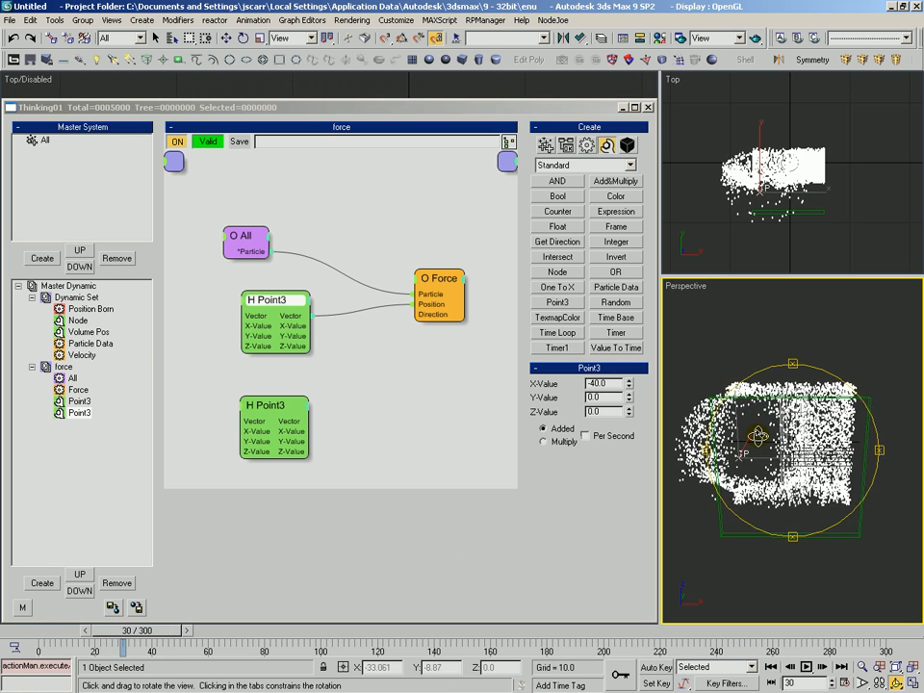
right_click(752, 460)
left_click(451, 287)
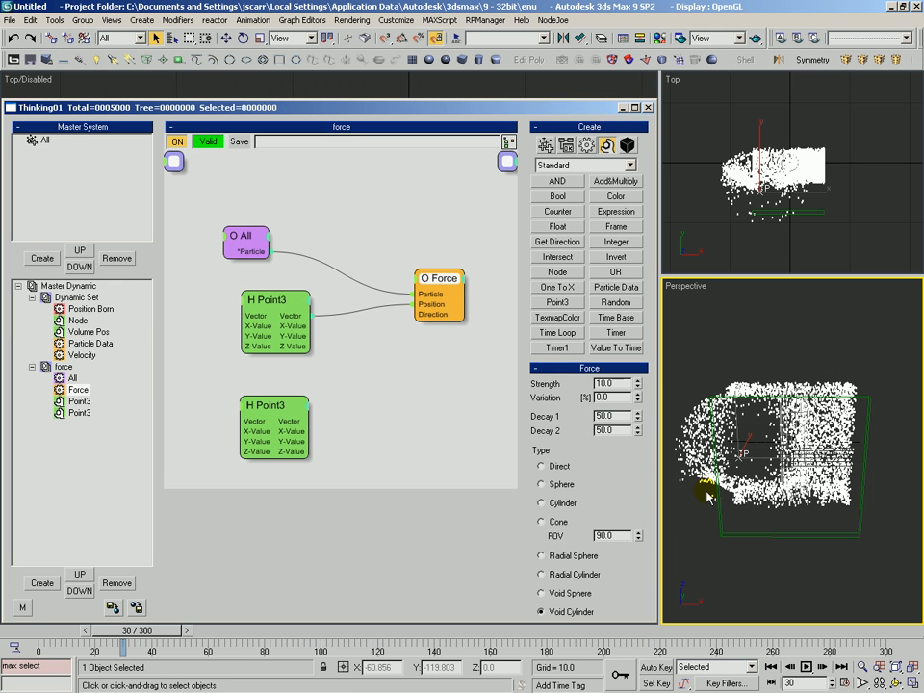
left_click_drag(638, 488, 639, 477)
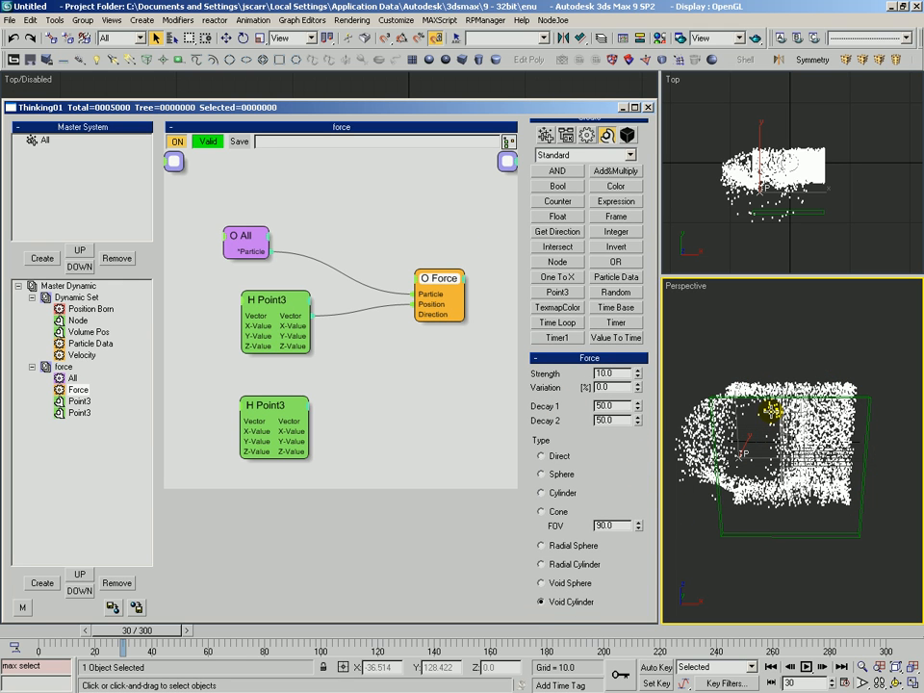
left_click(766, 437)
middle_click_drag(766, 437, 711, 454, "alt")
Step: Disconnect the upper Point3 from the Force operator's Position input and rearrange the network's nodes
mouse_move(420, 301)
left_mouse_down()
mouse_move(396, 300)
mouse_move(422, 300)
left_mouse_up()
left_click_drag(270, 413, 277, 398)
left_click_drag(442, 286, 439, 282)
left_click(423, 279)
left_click_drag(270, 317, 239, 330)
left_click(442, 275)
left_click(246, 238)
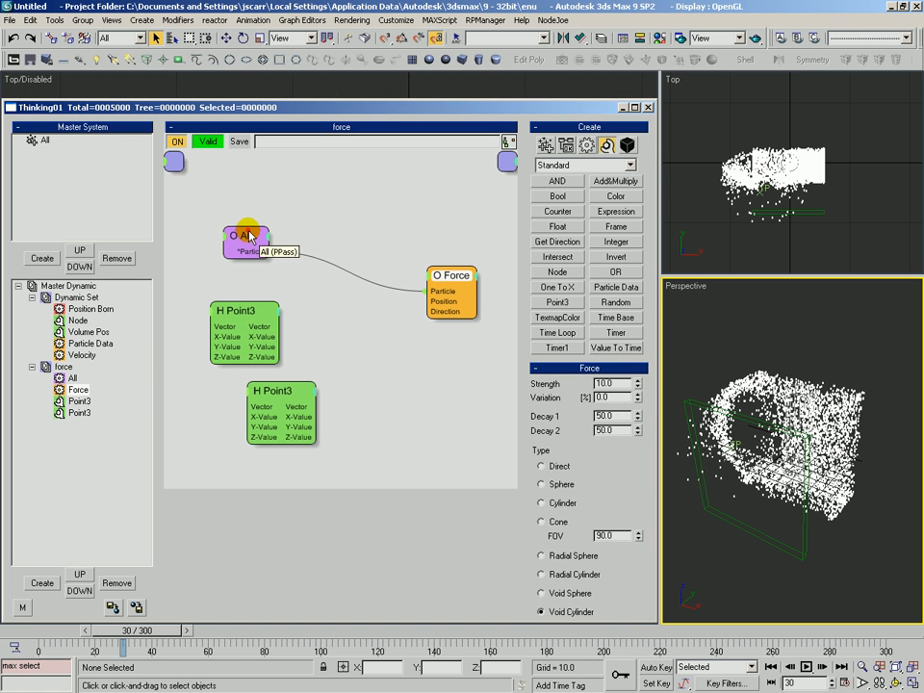
left_click_drag(246, 238, 290, 236)
Step: Change the Force operator's type to Radial Sphere and return to frame 0
left_click_drag(641, 491, 550, 341)
left_click(439, 317)
left_click_drag(620, 447, 622, 436)
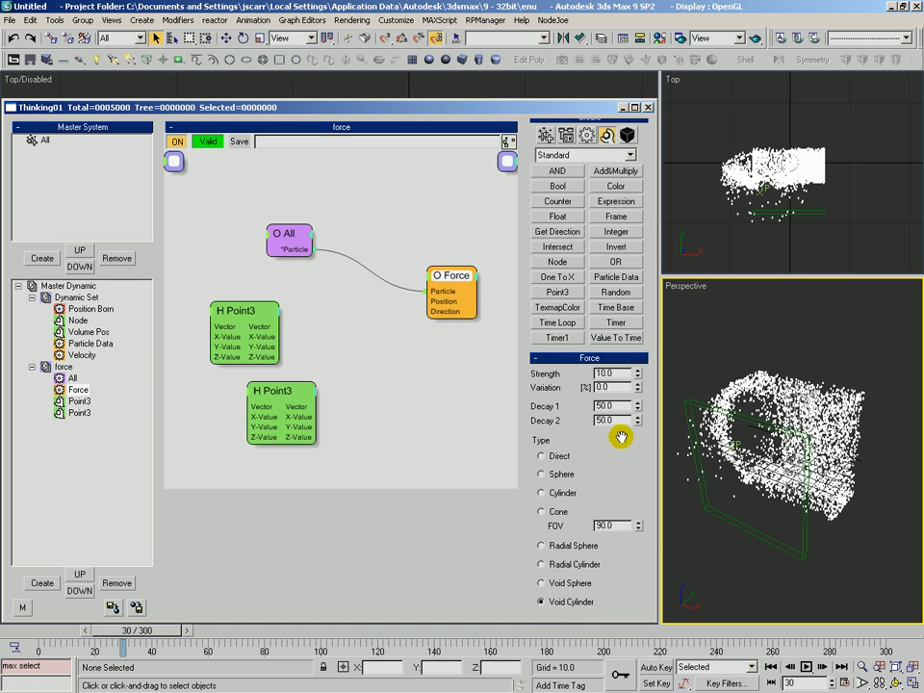
key("ctrl+r")
left_click_drag(823, 440, 736, 450)
left_click_drag(81, 635, 37, 635)
Step: Scrub the animation up to frame 172 and examine the Radial Sphere force in the Perspective and Top views
left_click_drag(731, 444, 755, 481)
key("alt+z")
left_click_drag(787, 433, 779, 466)
left_click_drag(105, 630, 555, 625)
key("alt+z")
left_click_drag(806, 193, 804, 151)
Step: Connect the lower Point3's Vector output to the Force operator's Direction input and preview the particles up to frame 89
left_click_drag(279, 408, 430, 310)
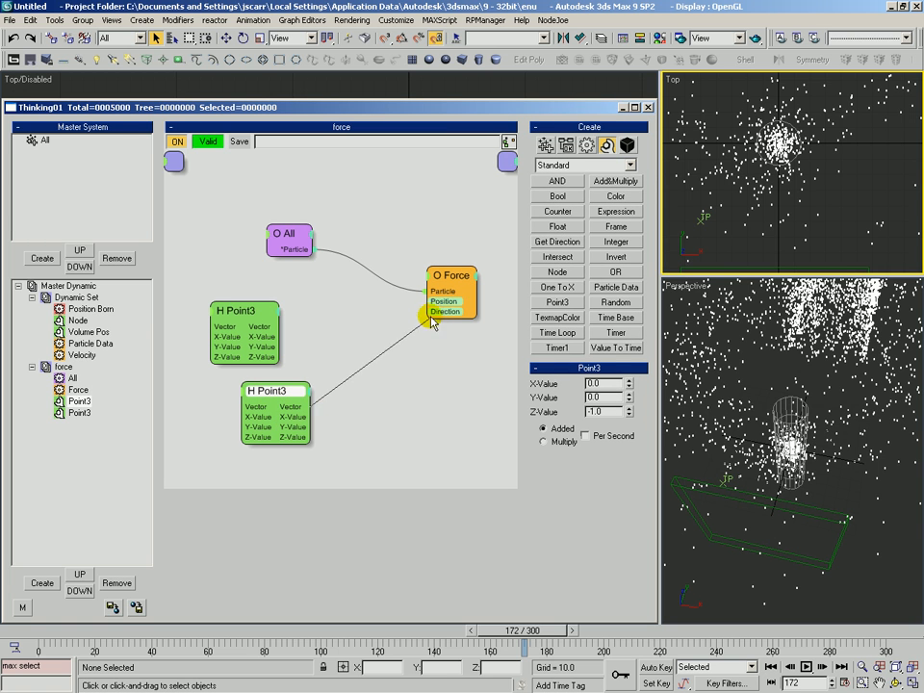
left_click_drag(46, 638, 308, 633)
key("ctrl+r")
mouse_move(747, 489)
left_mouse_down()
mouse_move(761, 420)
mouse_move(729, 423)
left_mouse_up()
key("q")
left_click_drag(468, 221, 445, 288)
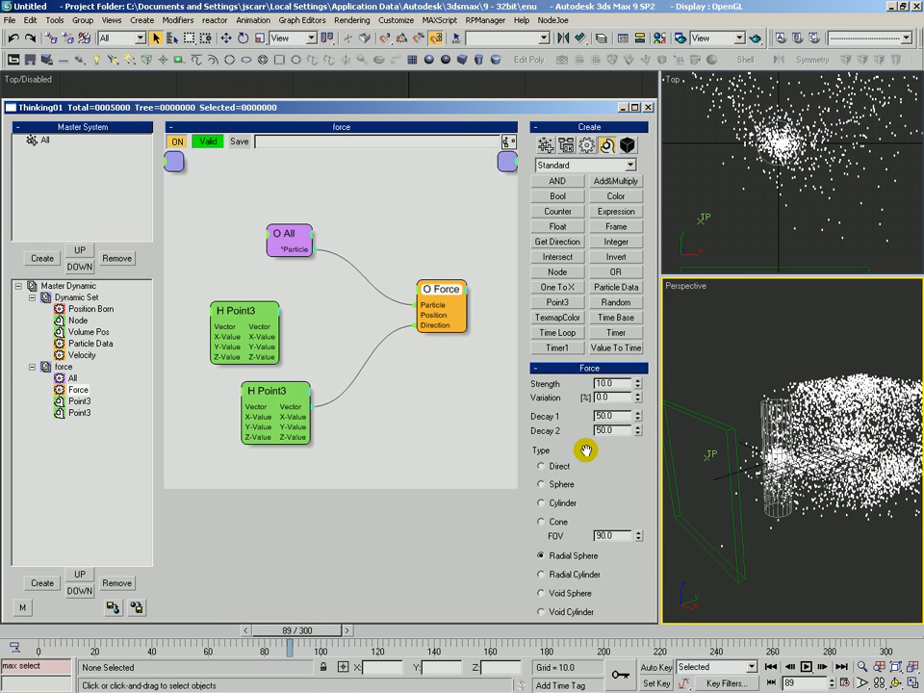
scroll(621, 552, "down", 1)
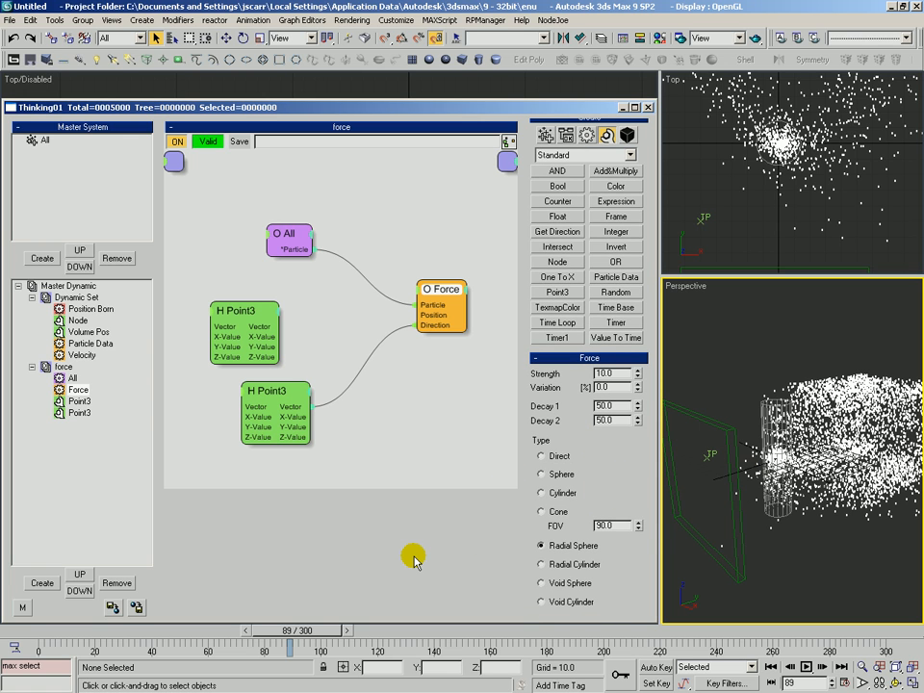